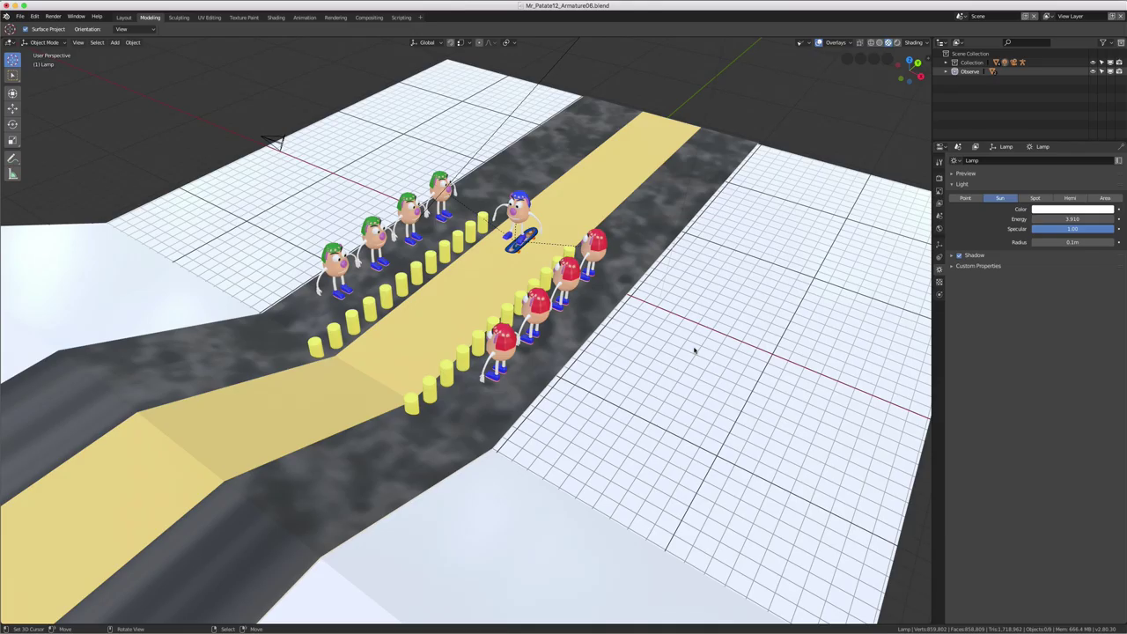
# Step: Orbit the potato-character scene until the road runs across the viewport
pyautogui.hscroll(-5, 686, 350)
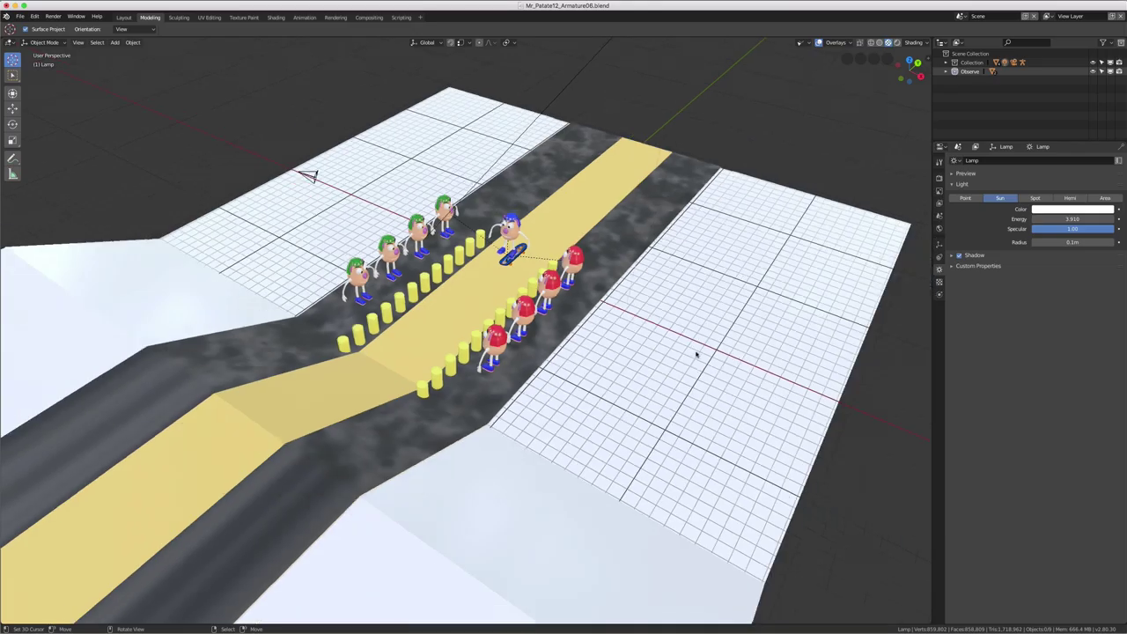
pyautogui.hscroll(-5, 695, 352)
pyautogui.scroll(3, 696, 352)
pyautogui.hscroll(5, 691, 354)
pyautogui.hscroll(-5, 704, 352)
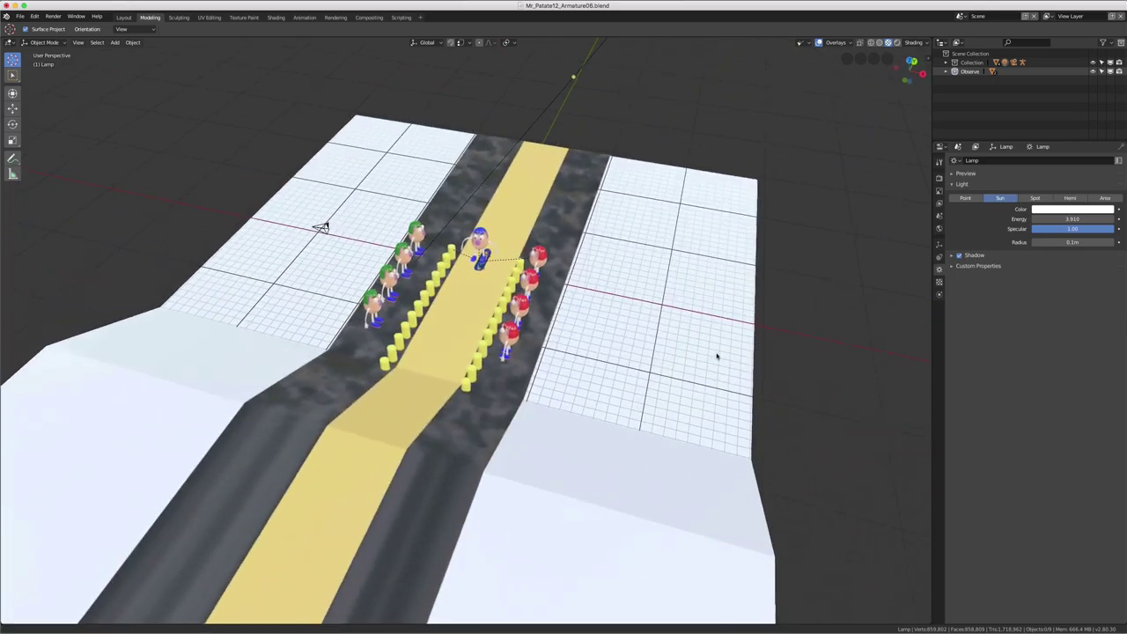
pyautogui.hscroll(5, 687, 348)
pyautogui.scroll(2, 652, 334)
pyautogui.hscroll(5, 659, 360)
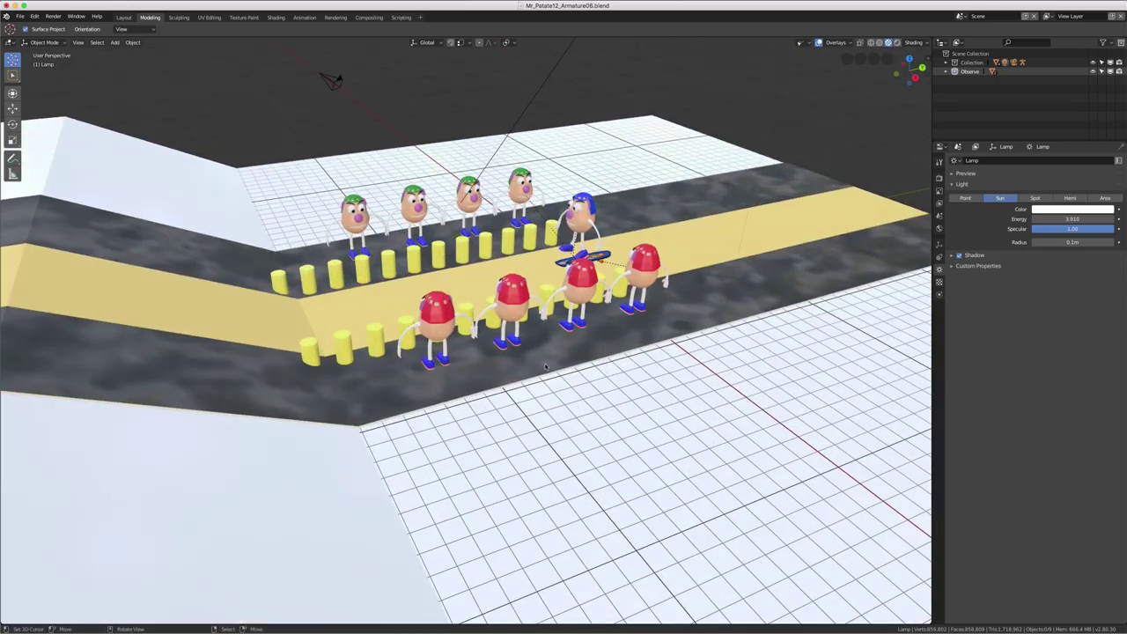
pyautogui.hscroll(5, 659, 360)
pyautogui.hscroll(5, 659, 360)
pyautogui.hscroll(5, 660, 360)
pyautogui.hscroll(5, 659, 360)
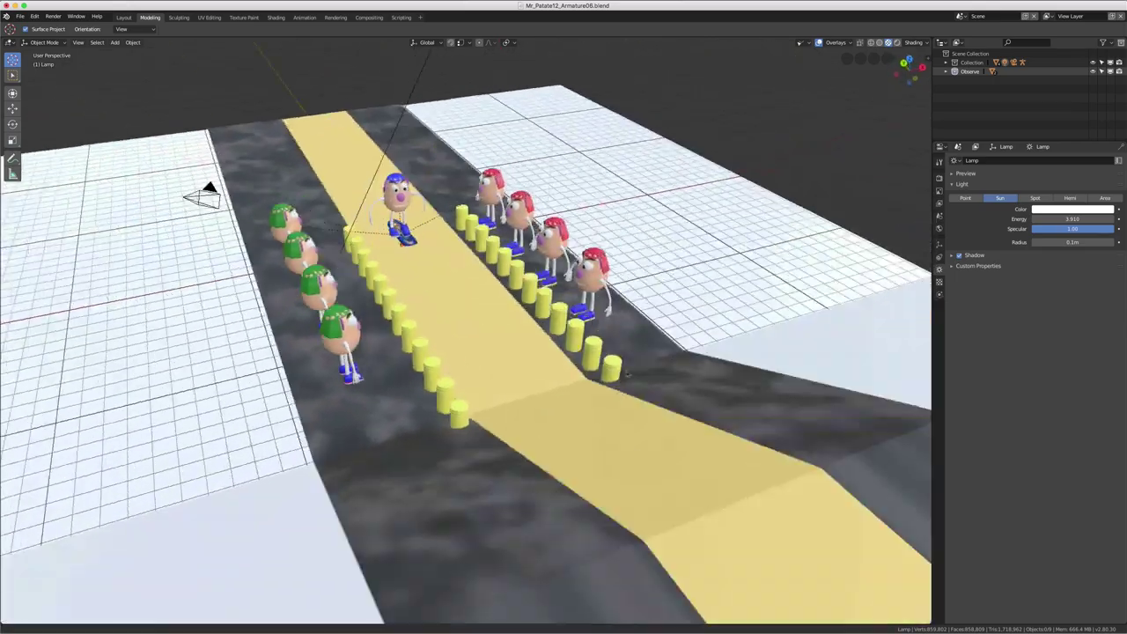
pyautogui.hscroll(5, 634, 362)
pyautogui.hscroll(5, 599, 364)
pyautogui.hscroll(5, 564, 367)
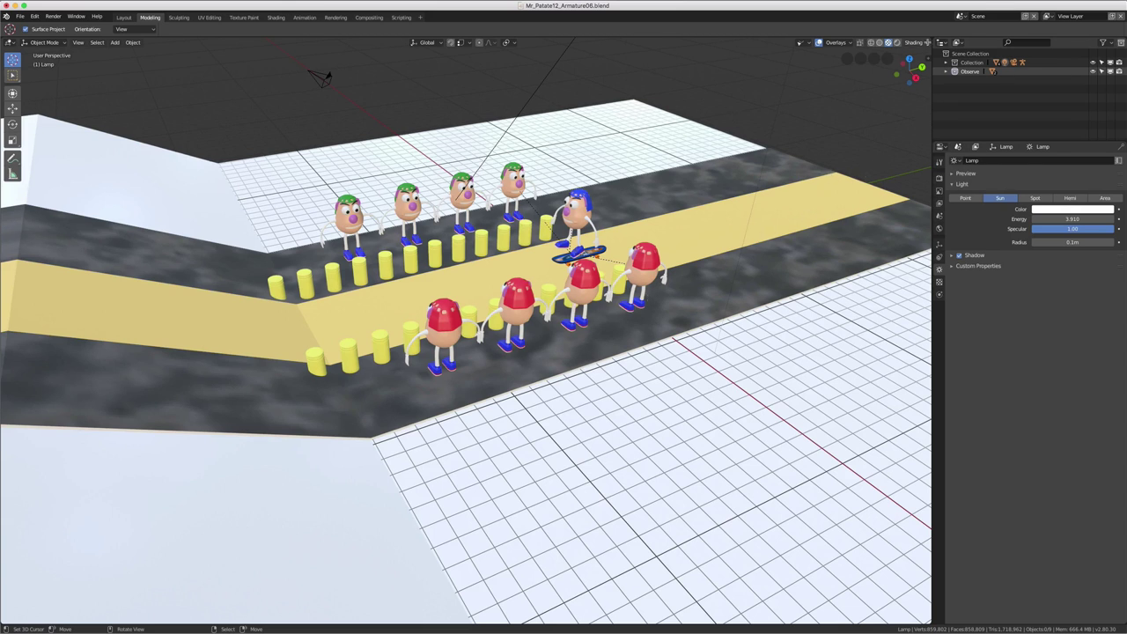
# Step: Split the viewport into left and right halves, then split each half top and bottom
pyautogui.moveTo(927, 42); pyautogui.dragTo(325, 106)
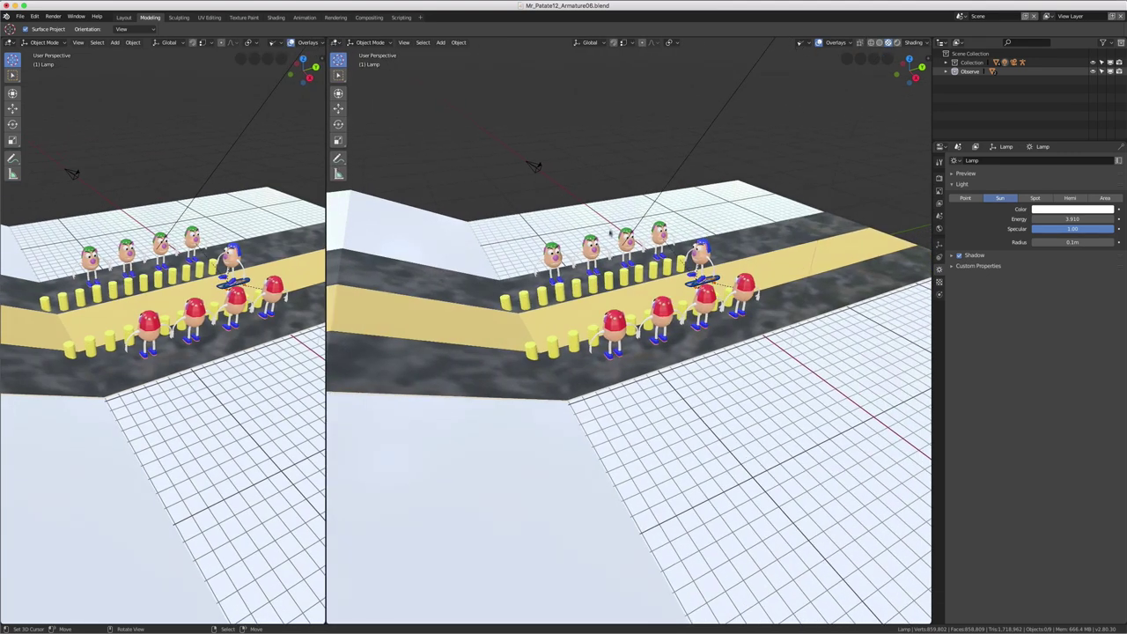
pyautogui.rightClick(324, 359)
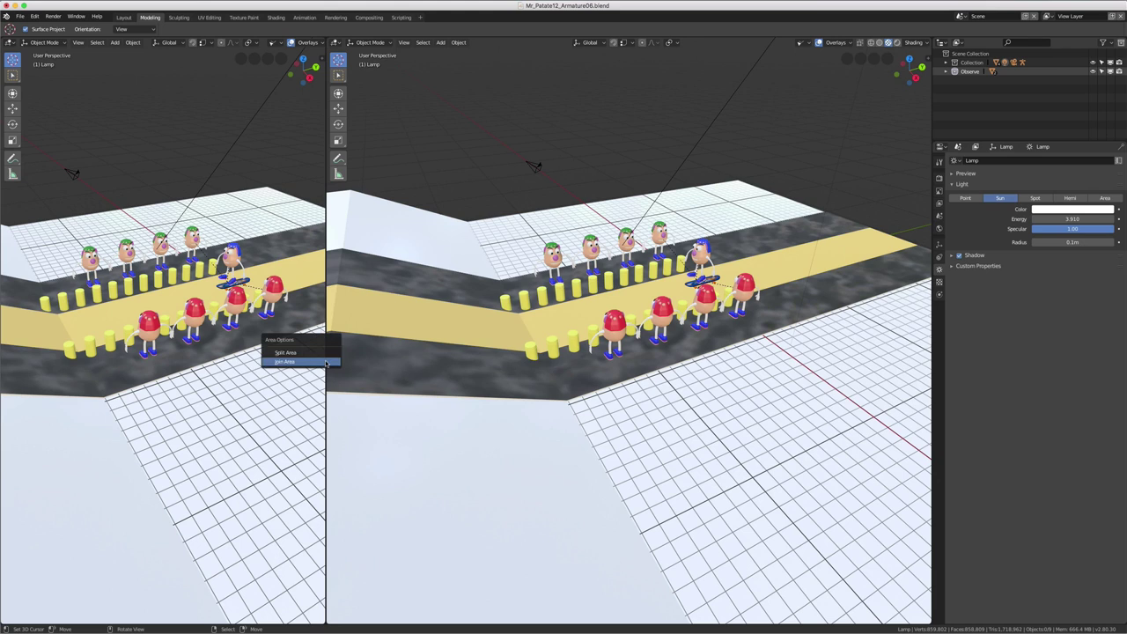
pyautogui.click(406, 359)
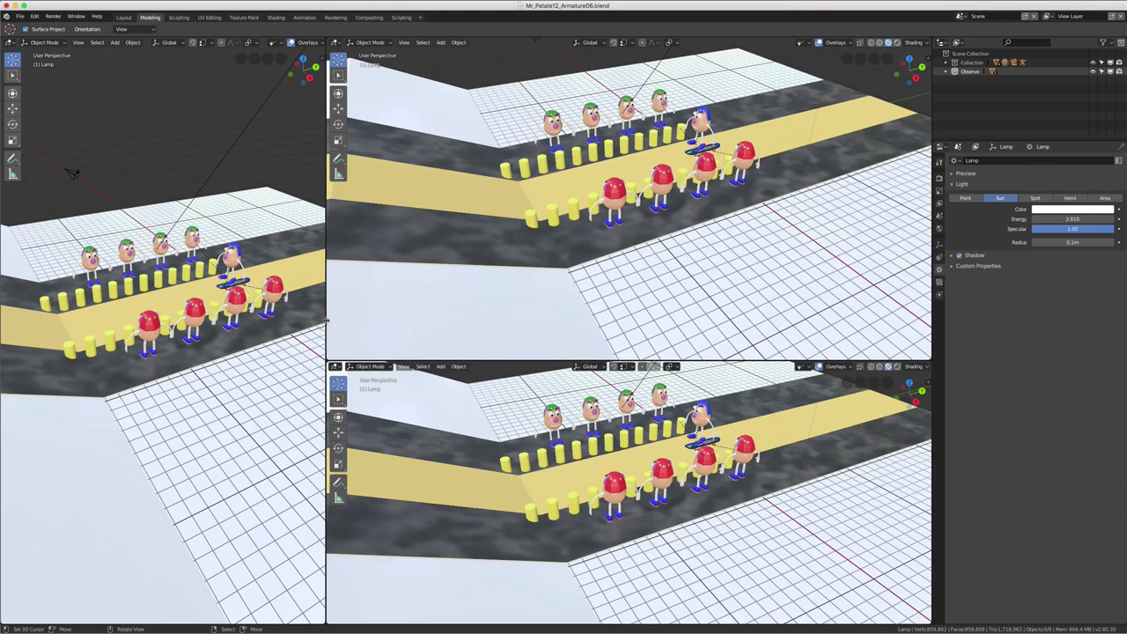
pyautogui.rightClick(325, 321)
pyautogui.click(315, 322)
pyautogui.click(236, 318)
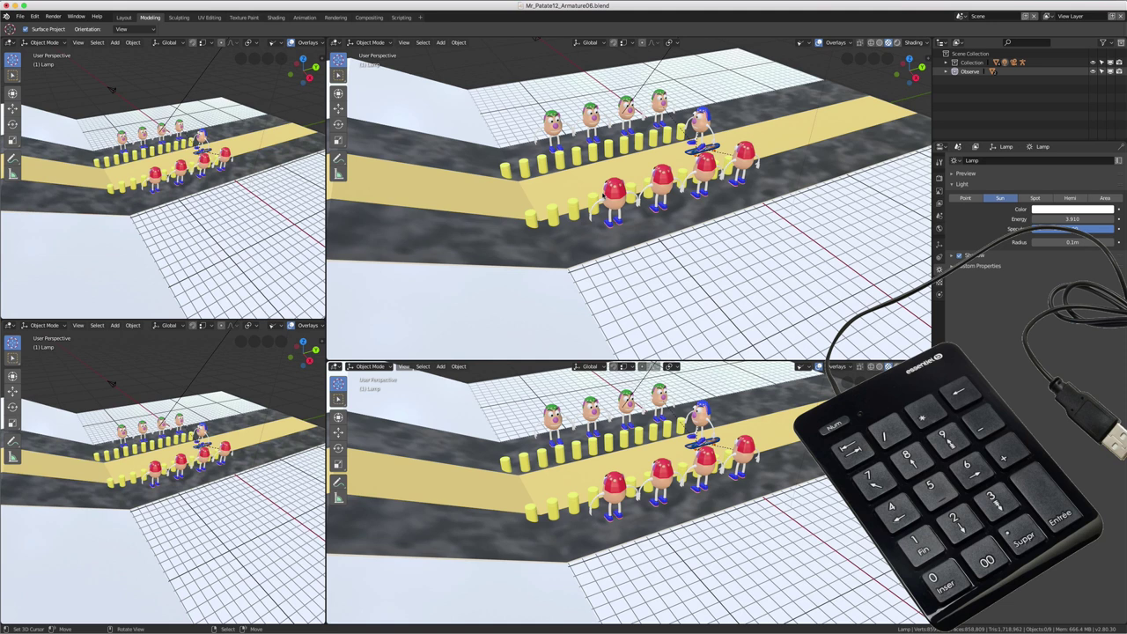
# Step: Set three of the views to Front, Right and Top with numpad 1, 3 and 7
pyautogui.press('KP_1')
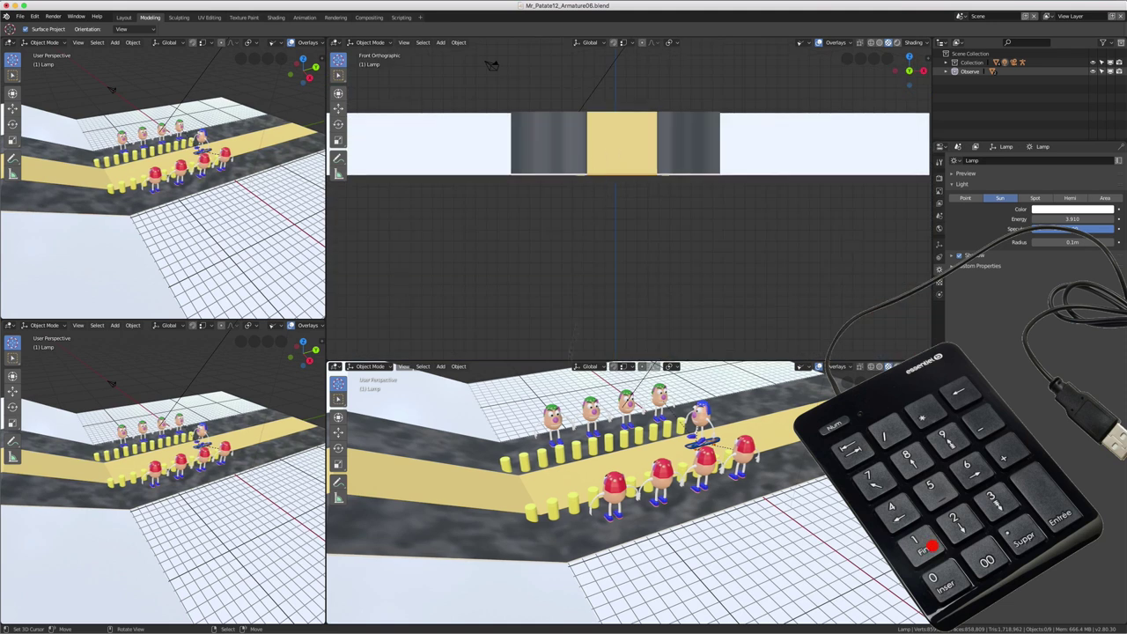
pyautogui.press('KP_3')
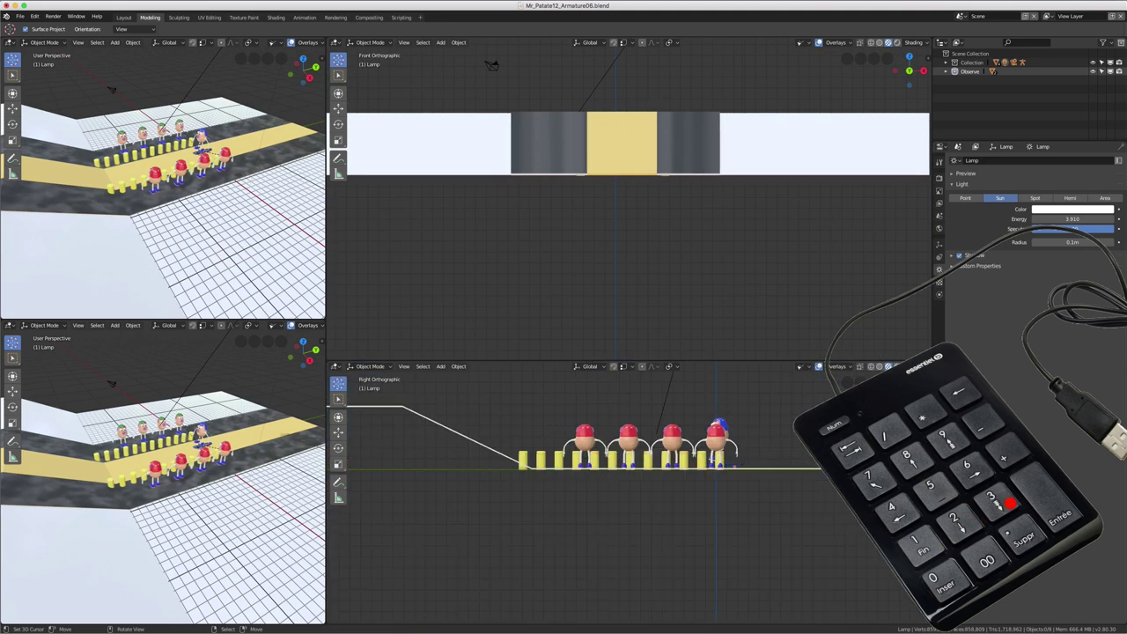
pyautogui.press('KP_7')
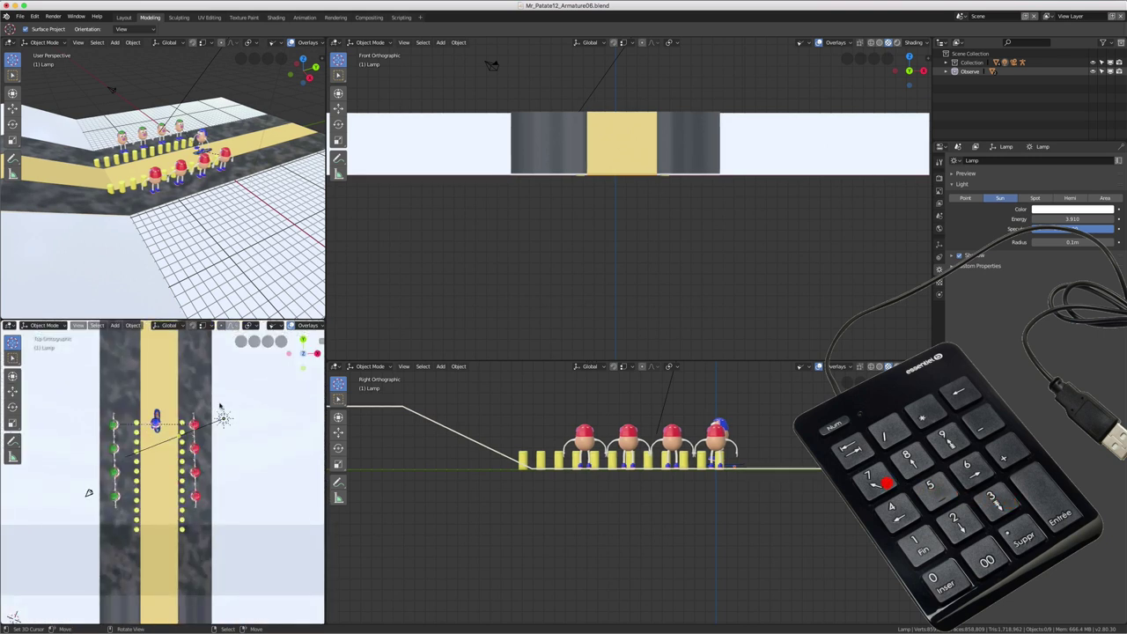
# Step: Orbit the remaining view to look down the road, toggle its projection, and widen the left pair
pyautogui.moveTo(218, 282); pyautogui.dragTo(216, 192, button='middle')
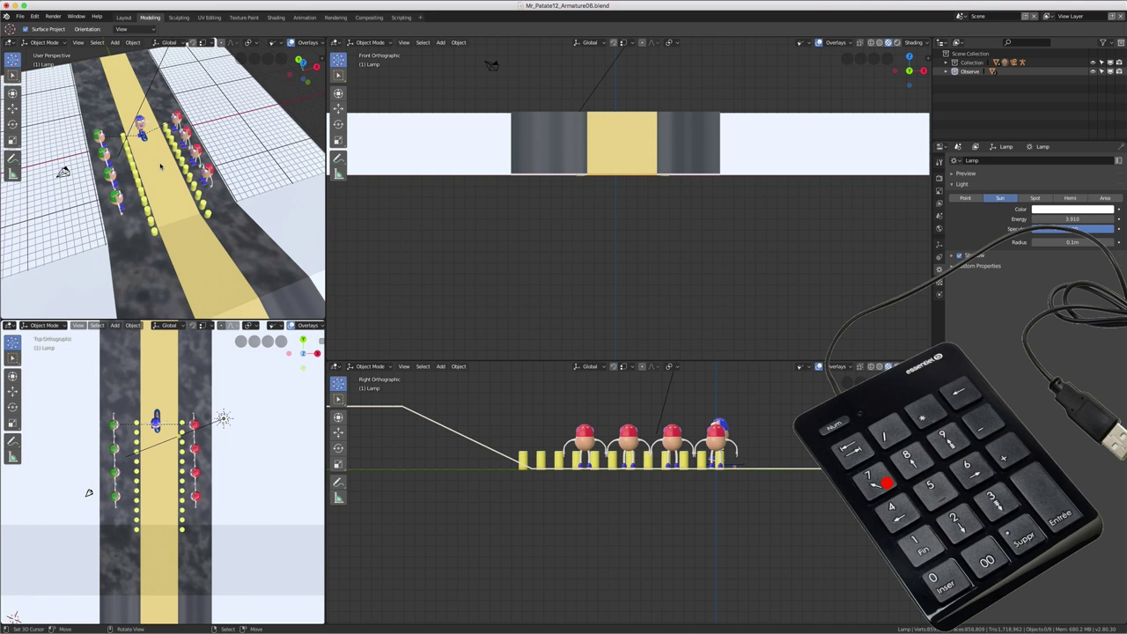
pyautogui.press('KP_5')
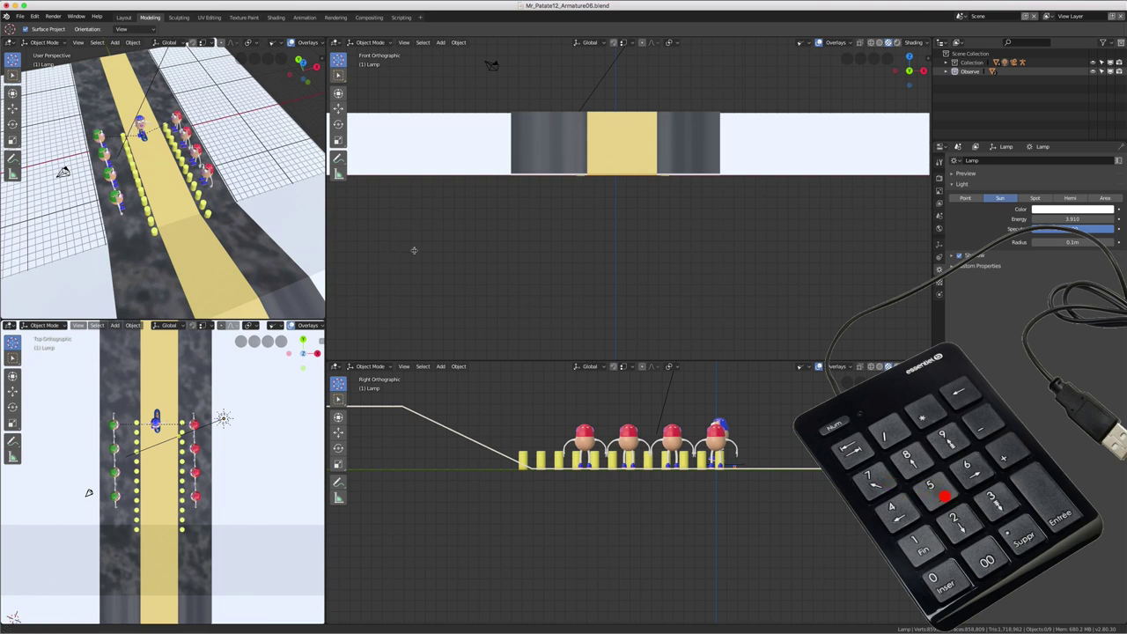
pyautogui.moveTo(325, 246); pyautogui.dragTo(419, 245)
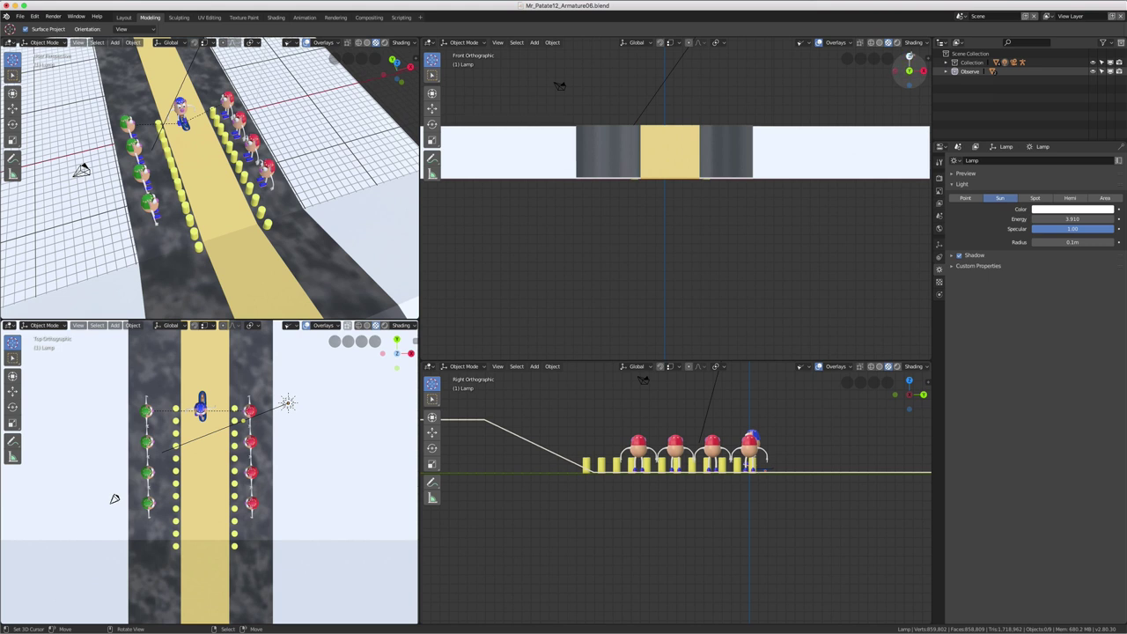
# Step: Switch the top-right view to Right with the gizmo, browse View > Viewpoint, and place the 3D cursor below ground
pyautogui.click(909, 57)
pyautogui.click(921, 71)
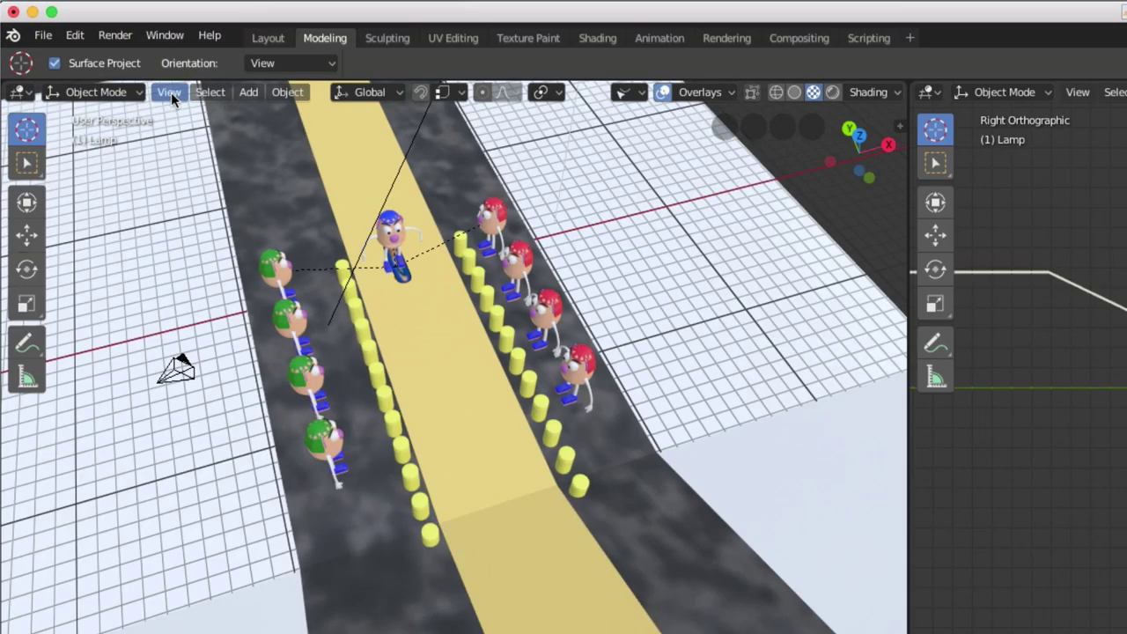
pyautogui.click(170, 93)
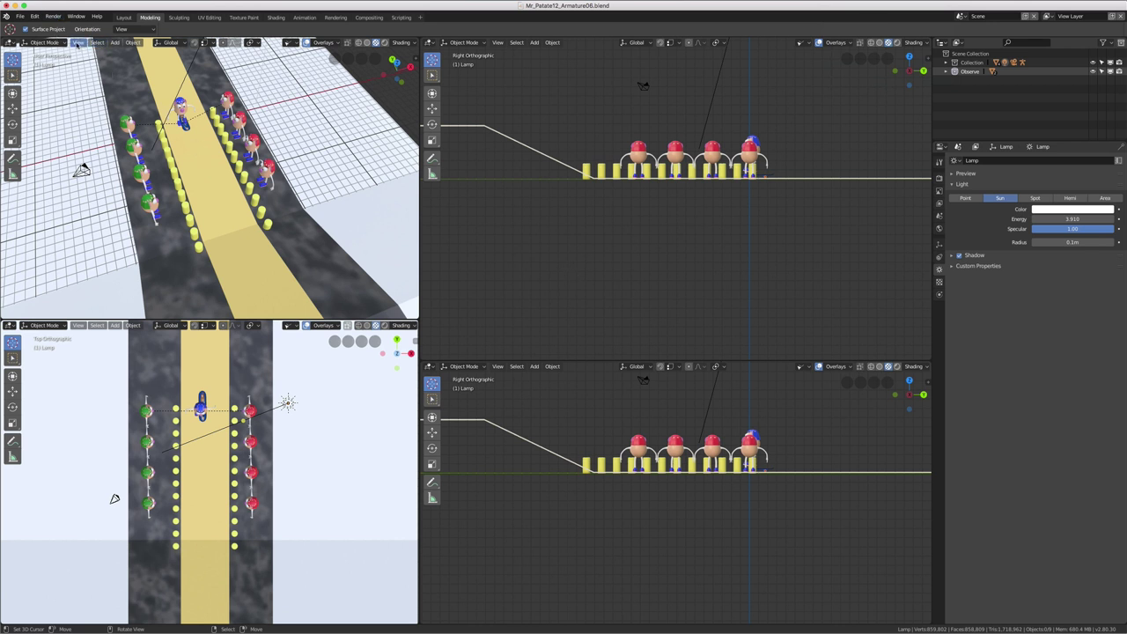
pyautogui.click(79, 42)
pyautogui.moveTo(95, 119)
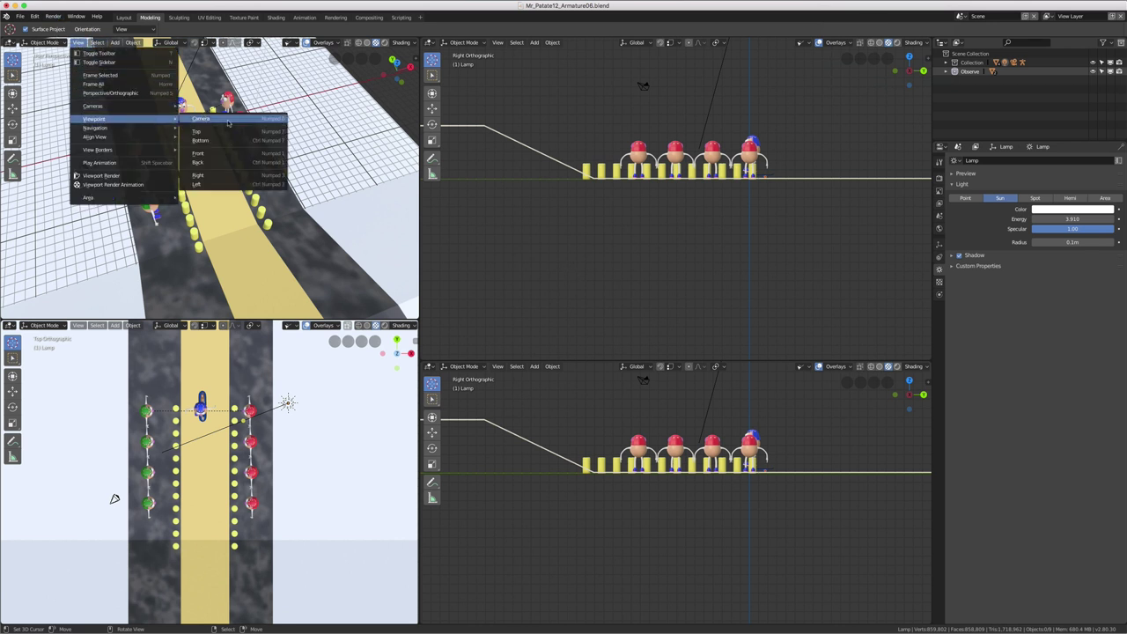
pyautogui.click(582, 276)
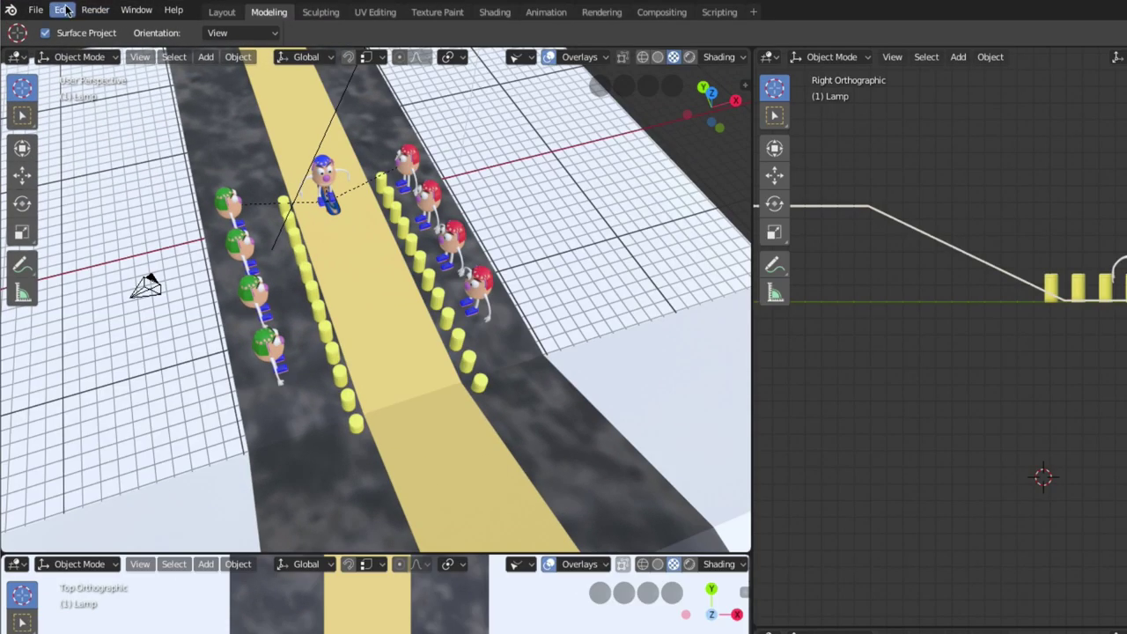
# Step: Open User Preferences and filter the Input key bindings by 'pie'
pyautogui.click(35, 16)
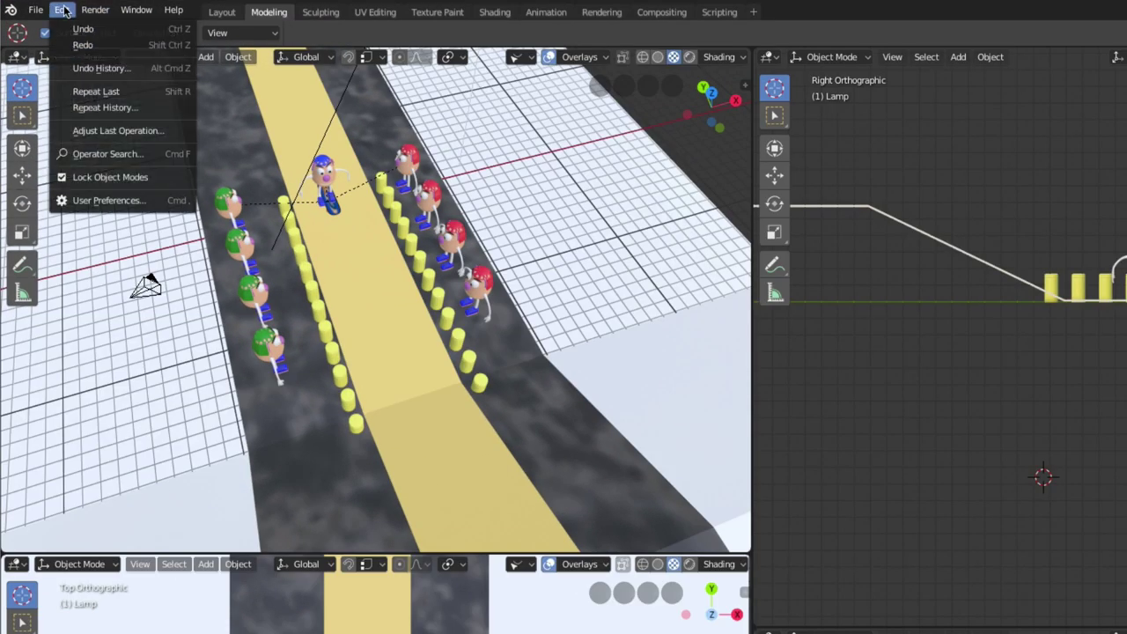
pyautogui.click(98, 199)
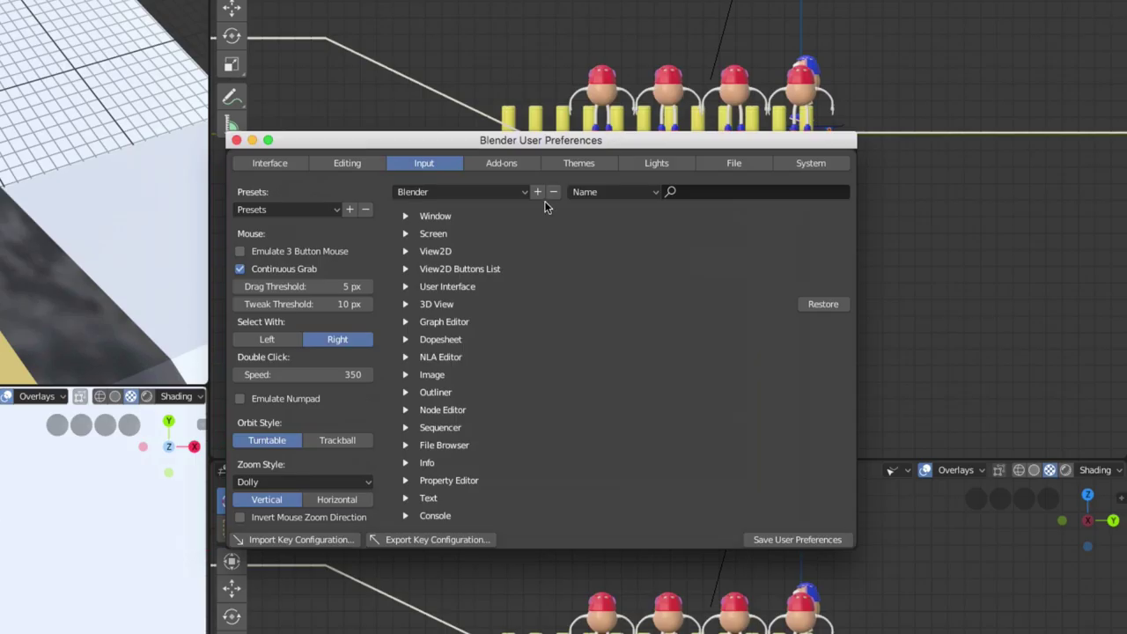
pyautogui.click(670, 192)
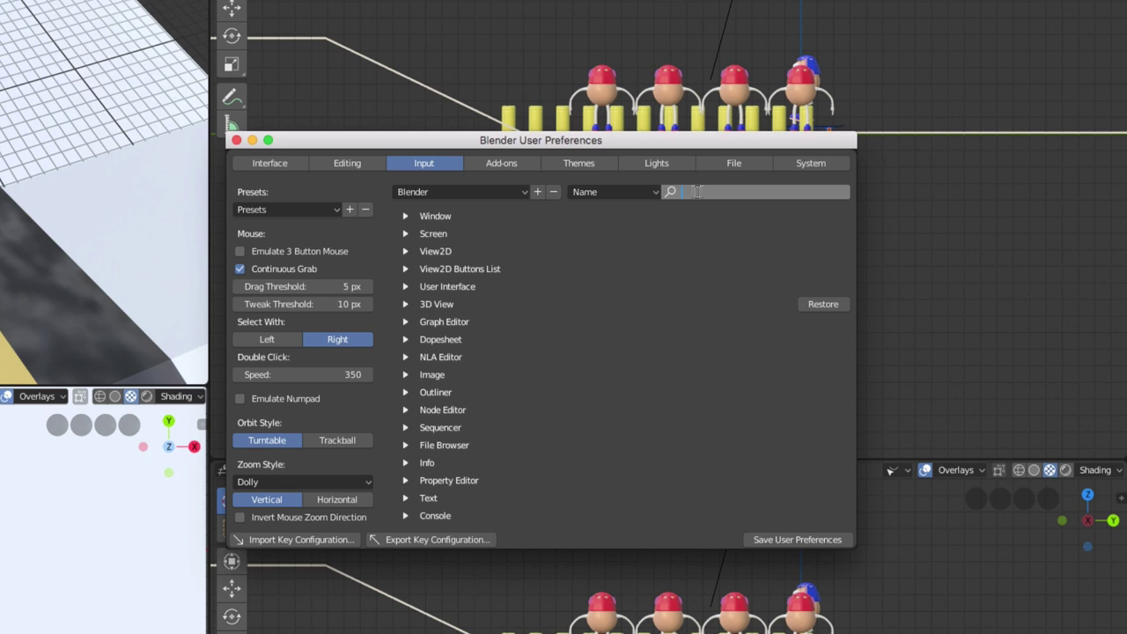
pyautogui.write('pie')
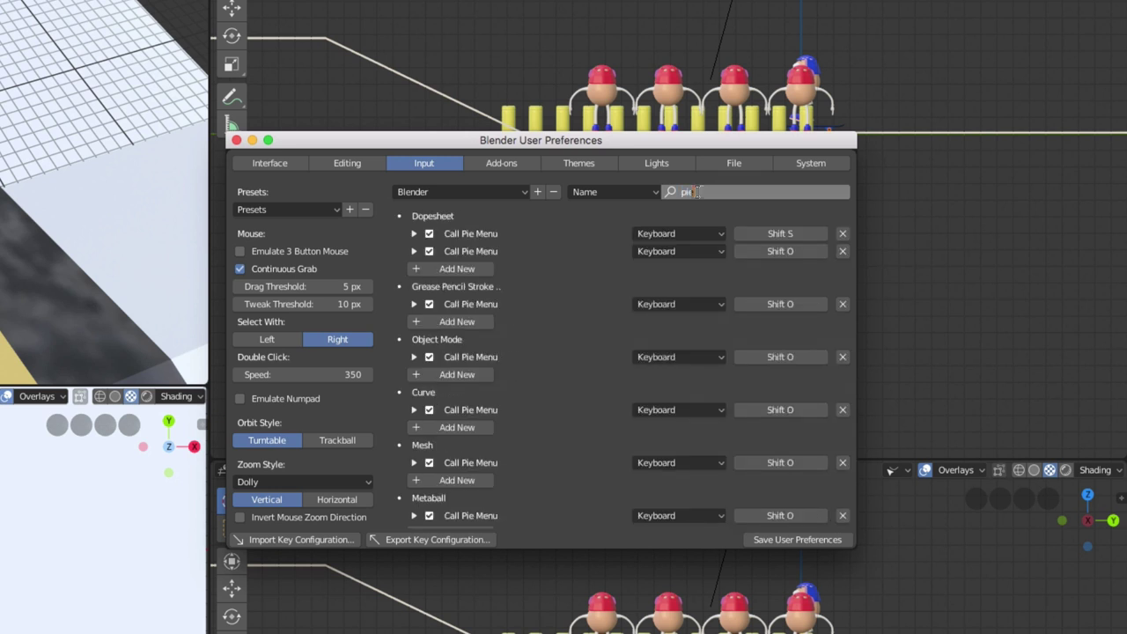
pyautogui.press('Return')
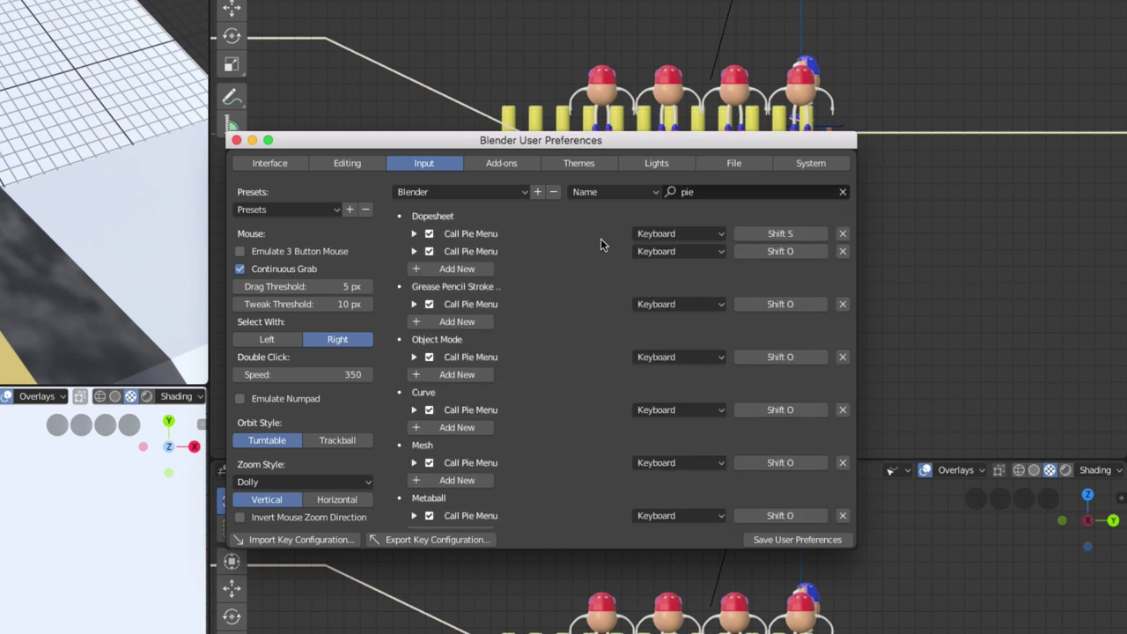
# Step: Inspect the 3D View Call Pie Menu (Shift Q) binding, close preferences, and bring up the View pie menu
pyautogui.scroll(-1, 561, 232)
pyautogui.scroll(-3, 561, 232)
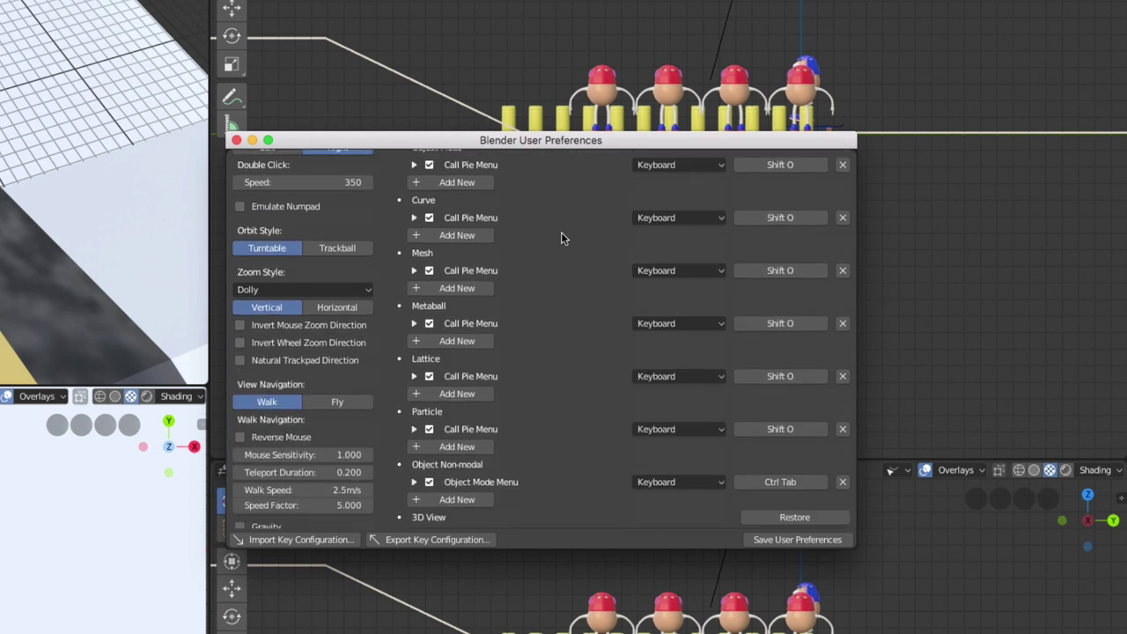
pyautogui.scroll(-3, 561, 232)
pyautogui.scroll(4, 561, 231)
pyautogui.scroll(2, 561, 232)
pyautogui.scroll(1, 561, 231)
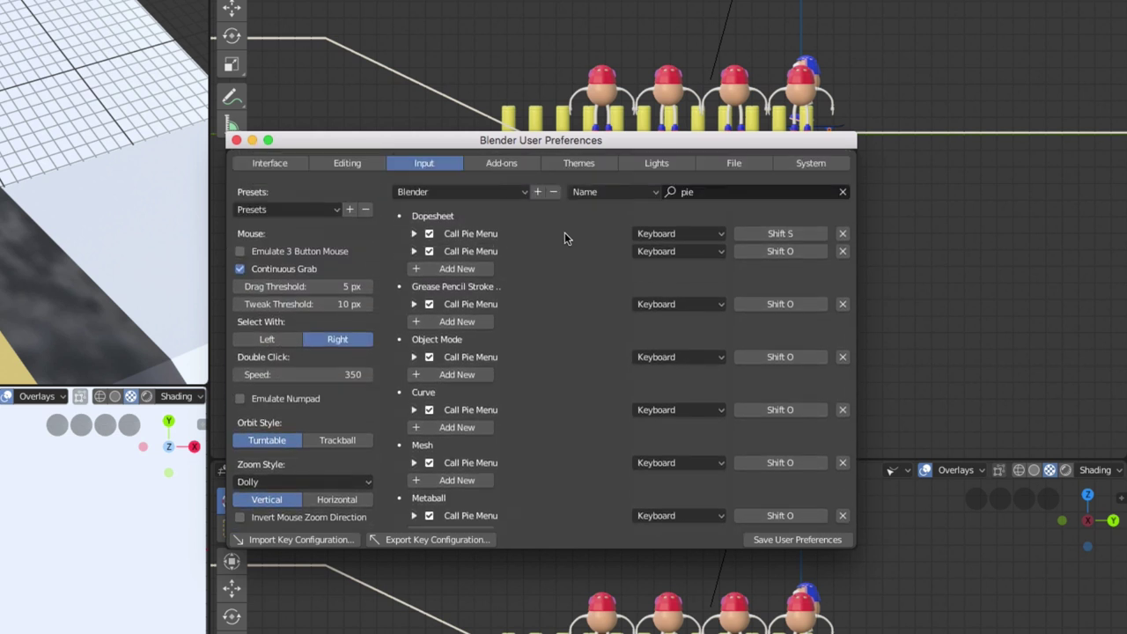
pyautogui.scroll(-2, 562, 259)
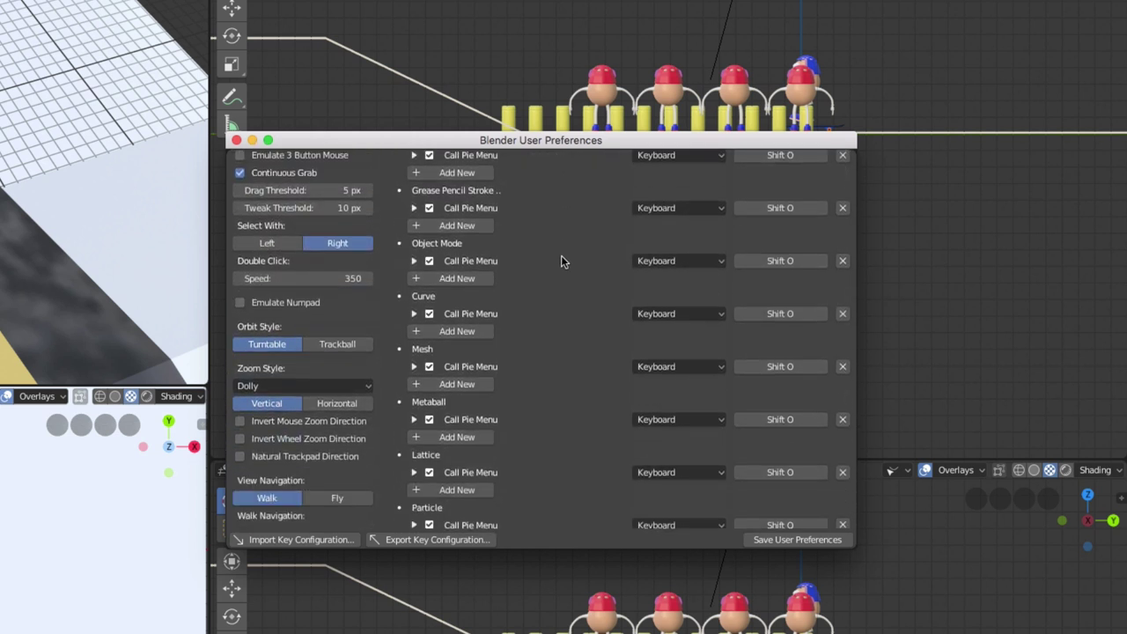
pyautogui.scroll(-1, 562, 260)
pyautogui.scroll(-1, 561, 260)
pyautogui.scroll(-2, 561, 260)
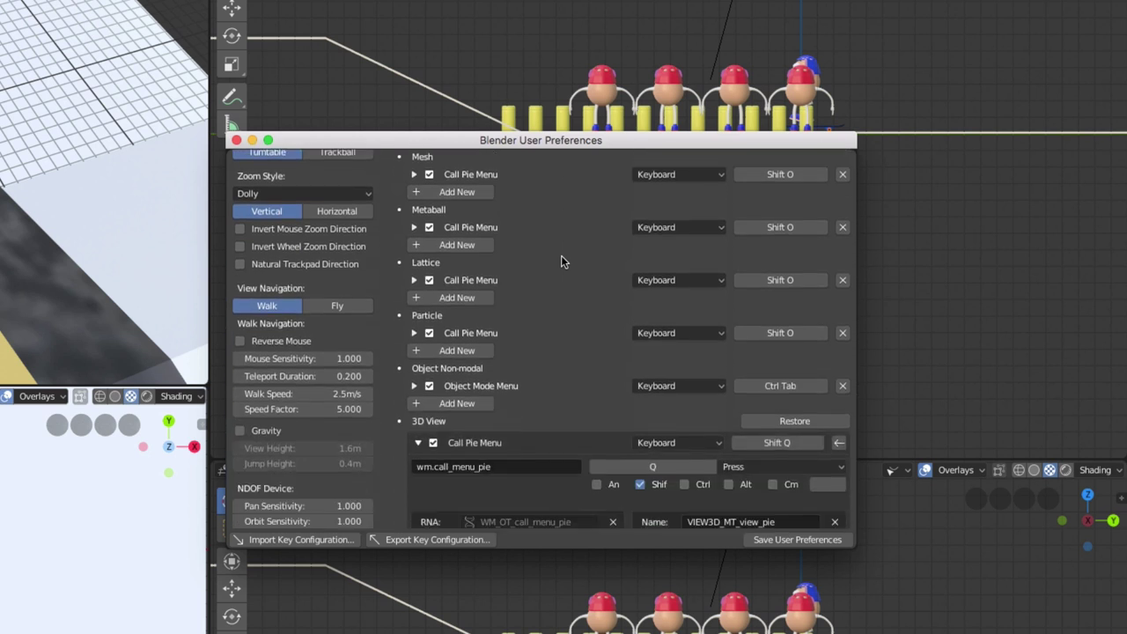
pyautogui.scroll(1, 560, 261)
pyautogui.scroll(-2, 550, 299)
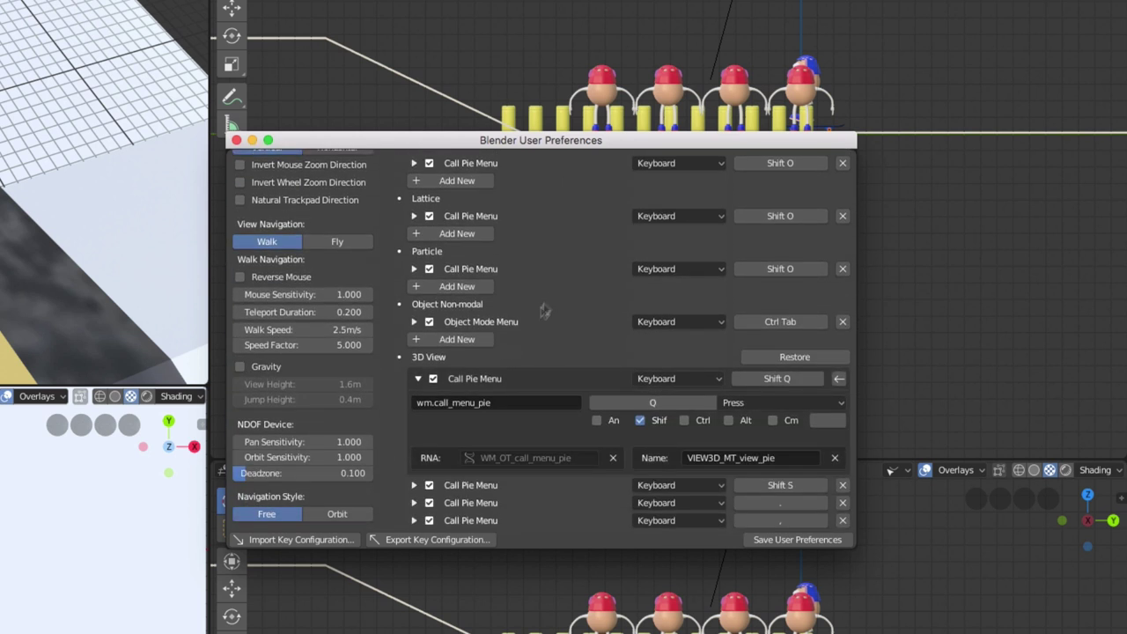
pyautogui.click(418, 378)
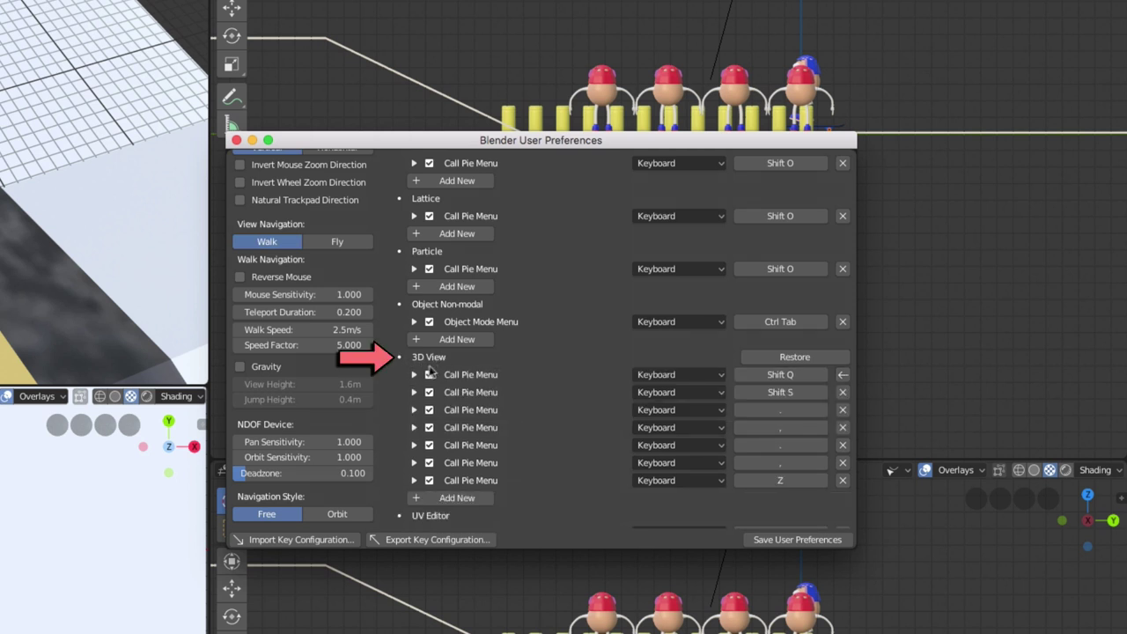
pyautogui.click(418, 375)
pyautogui.scroll(-2, 522, 350)
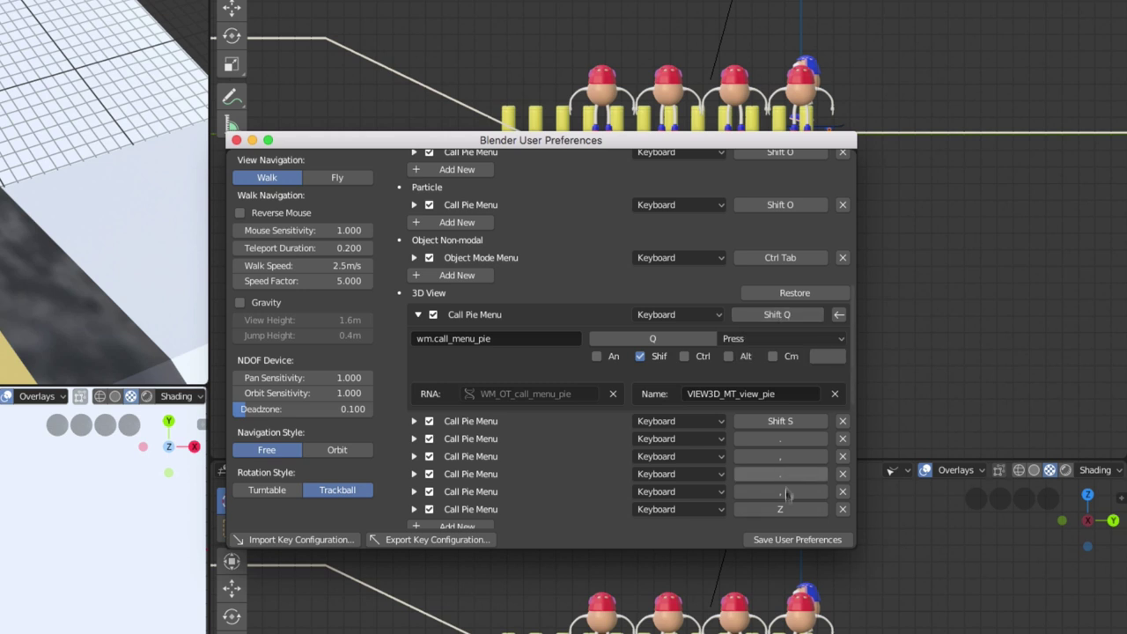
pyautogui.click(796, 540)
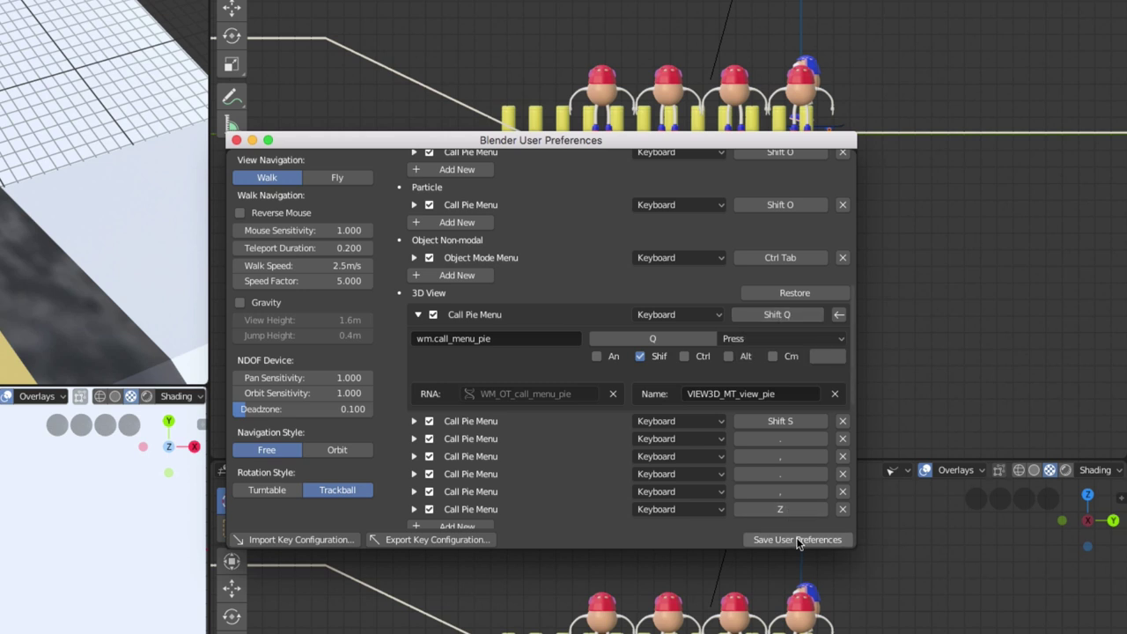
pyautogui.click(236, 141)
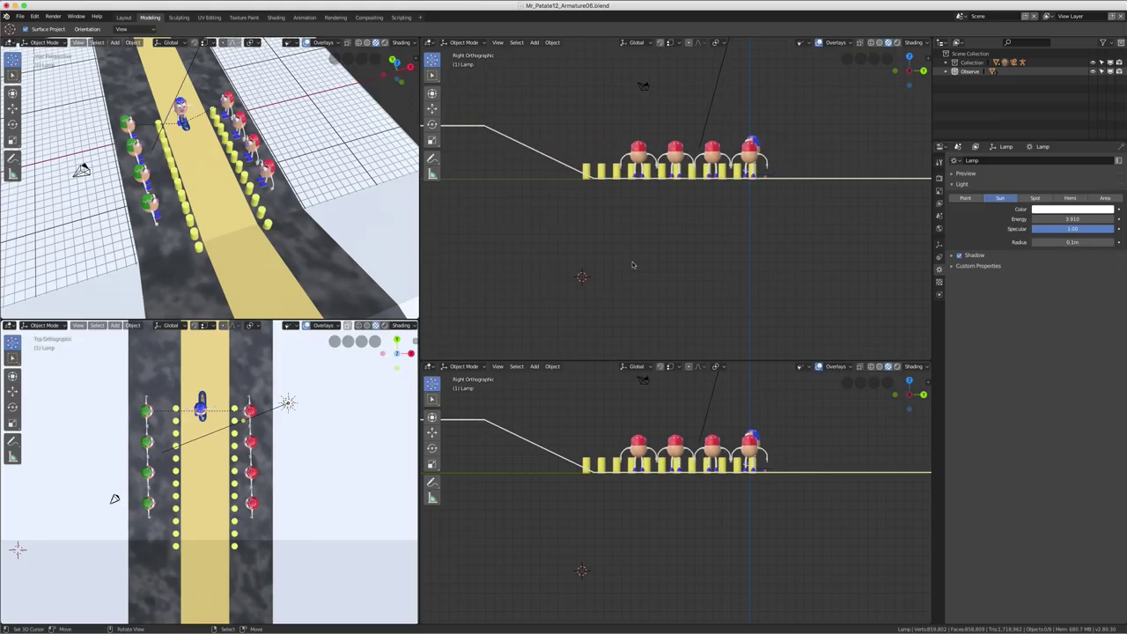
pyautogui.press('`')
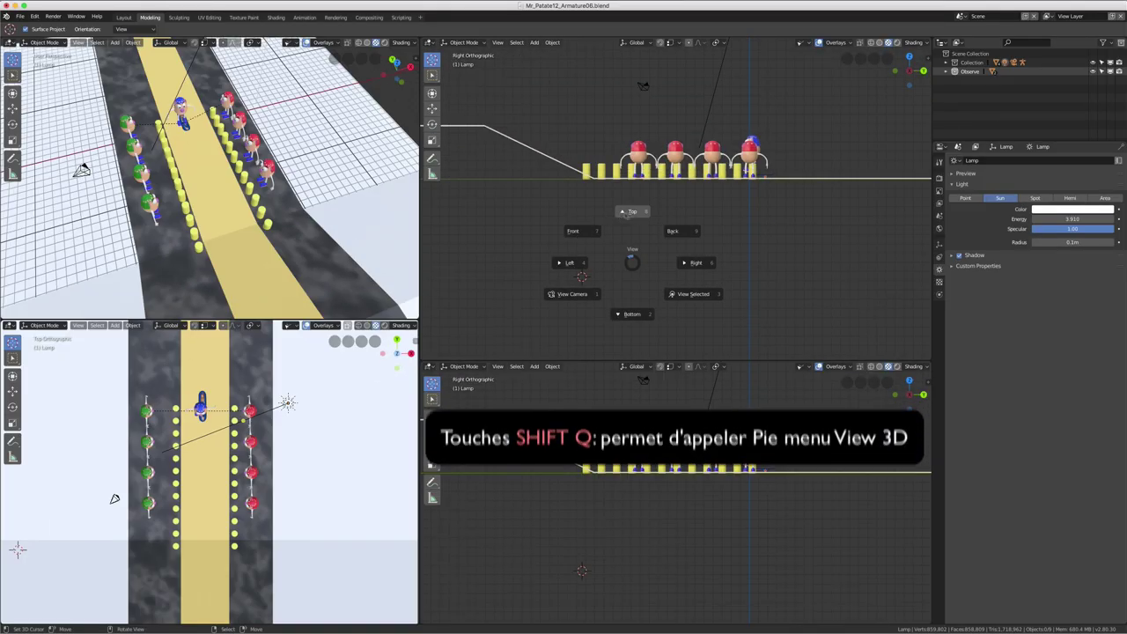
# Step: Use the View pie menu to cycle the top-right view through Bottom, Camera, Right, then Front
pyautogui.click(632, 313)
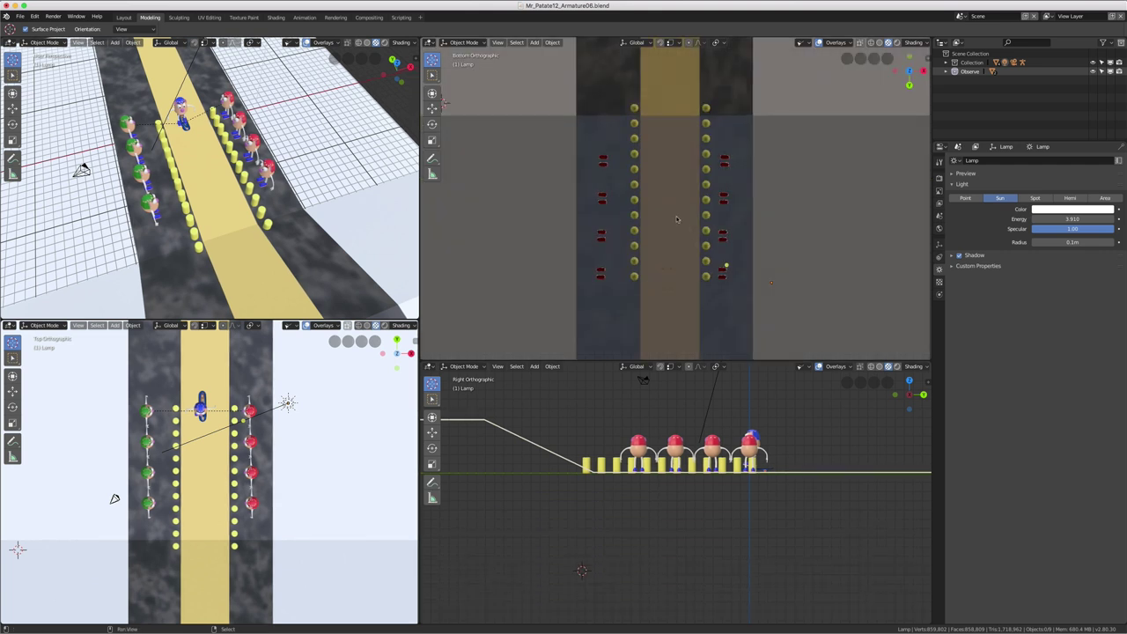
pyautogui.hotkey('shift', 'q')
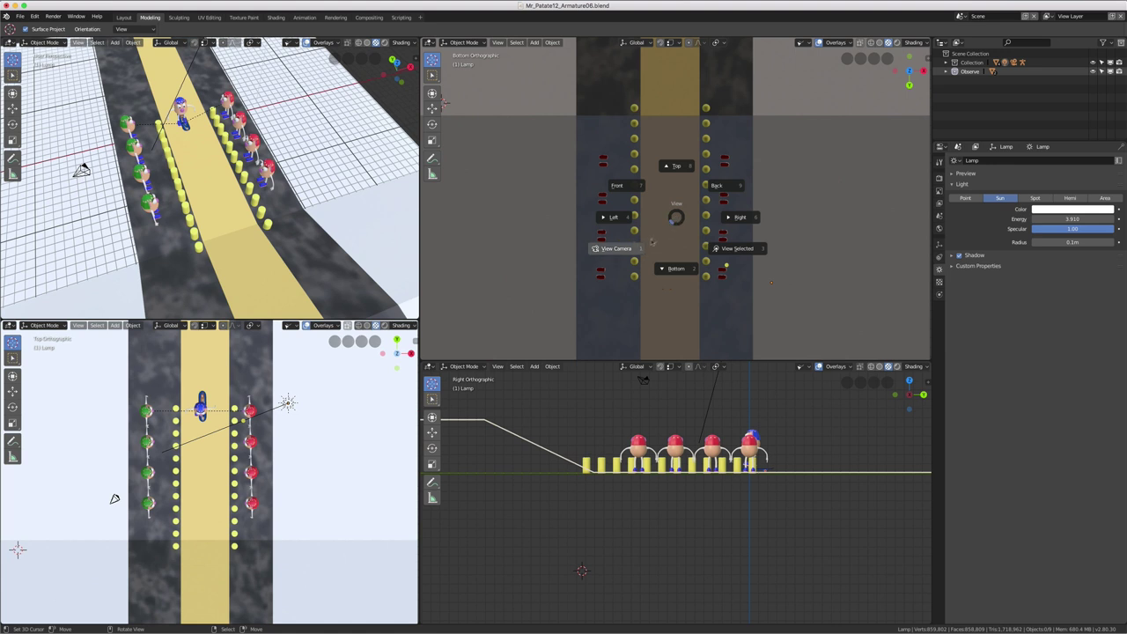
pyautogui.click(653, 243)
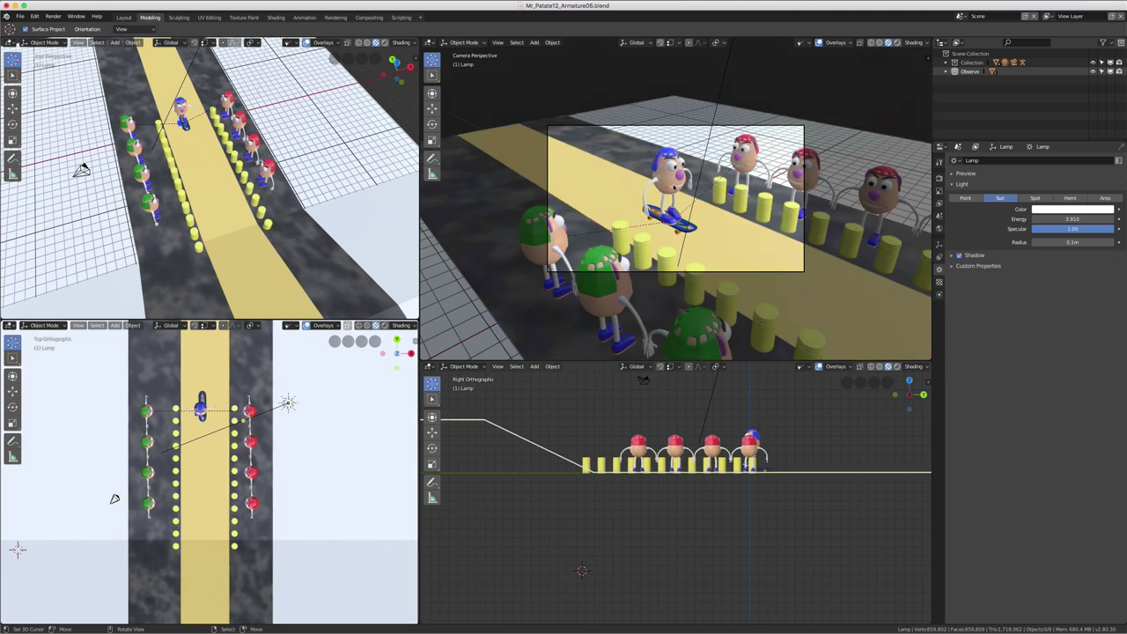
pyautogui.press('`')
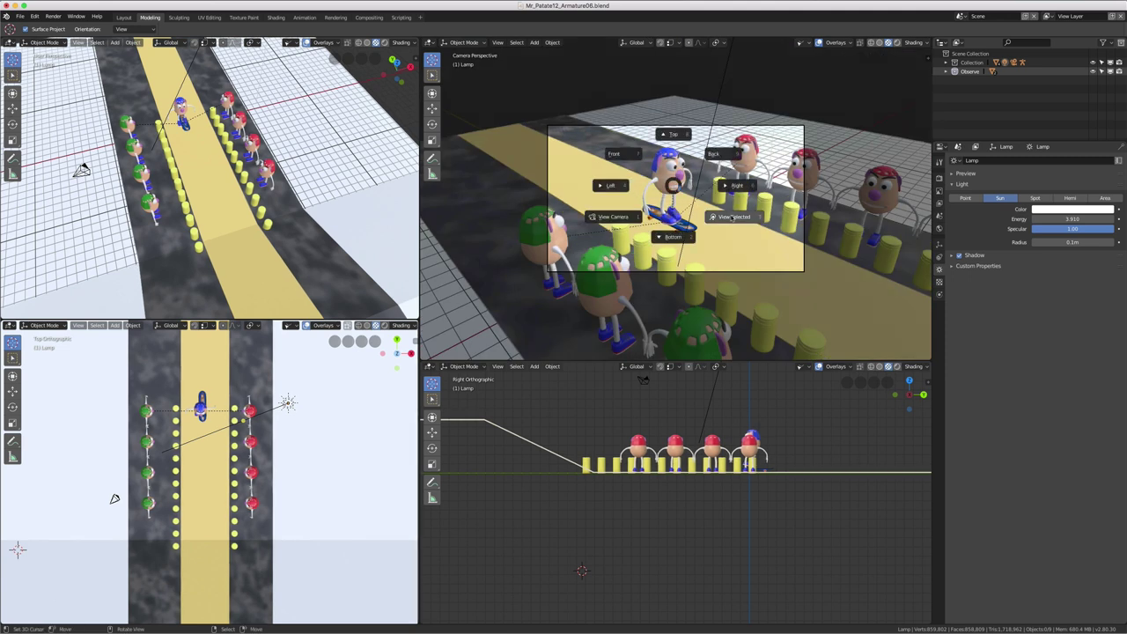
pyautogui.click(730, 186)
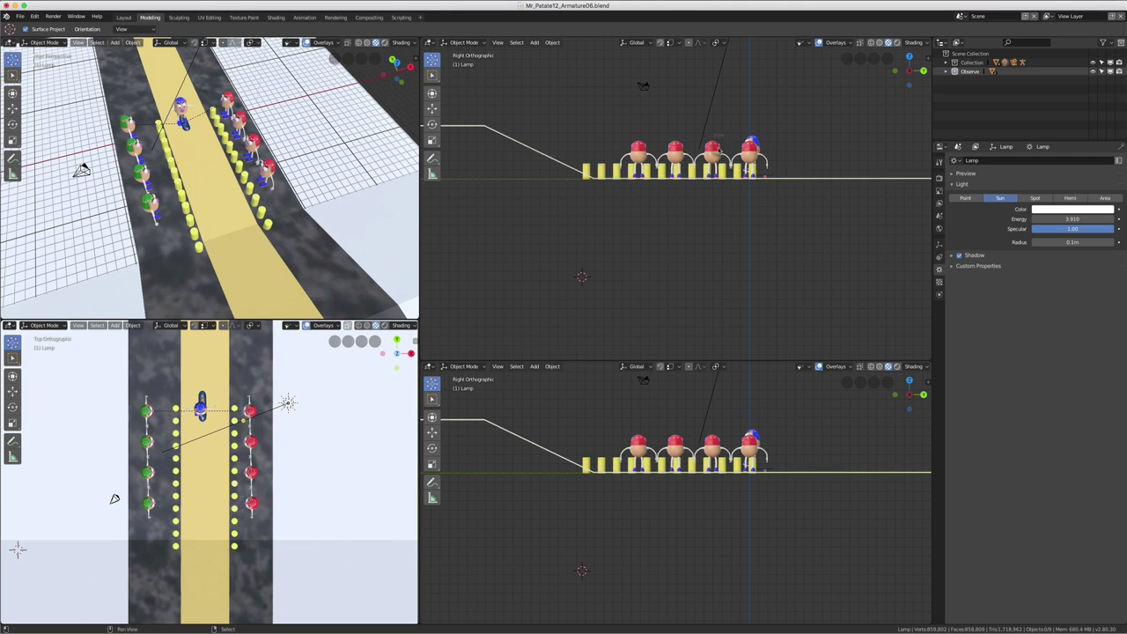
pyautogui.press('`')
pyautogui.click(667, 120)
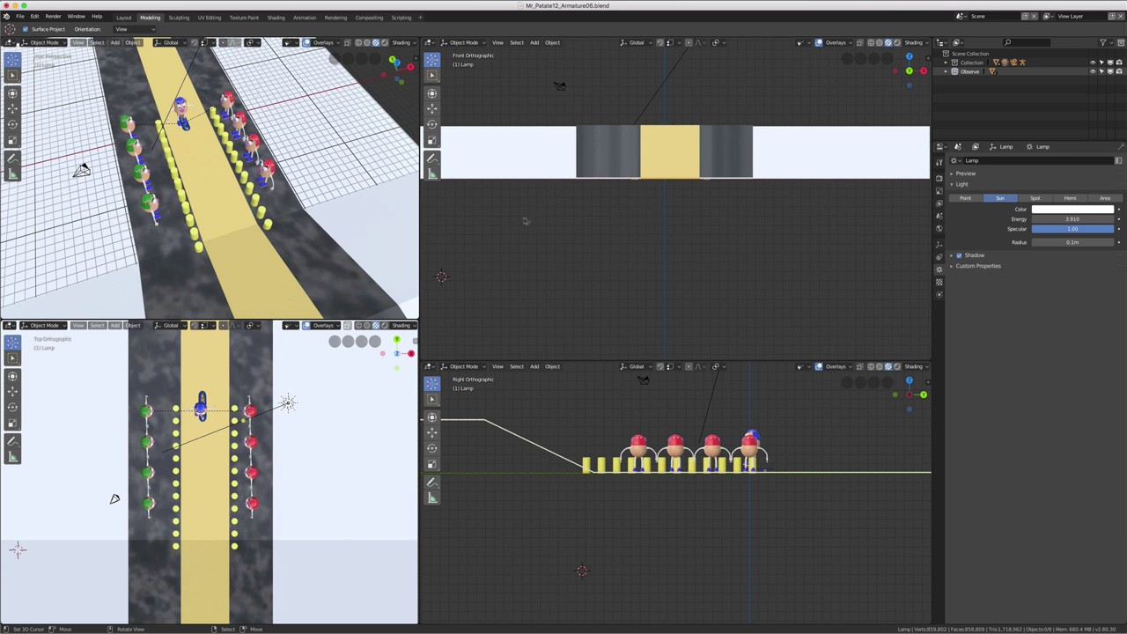
# Step: Join the Front and Right views on the right side into one area
pyautogui.rightClick(577, 359)
pyautogui.click(576, 371)
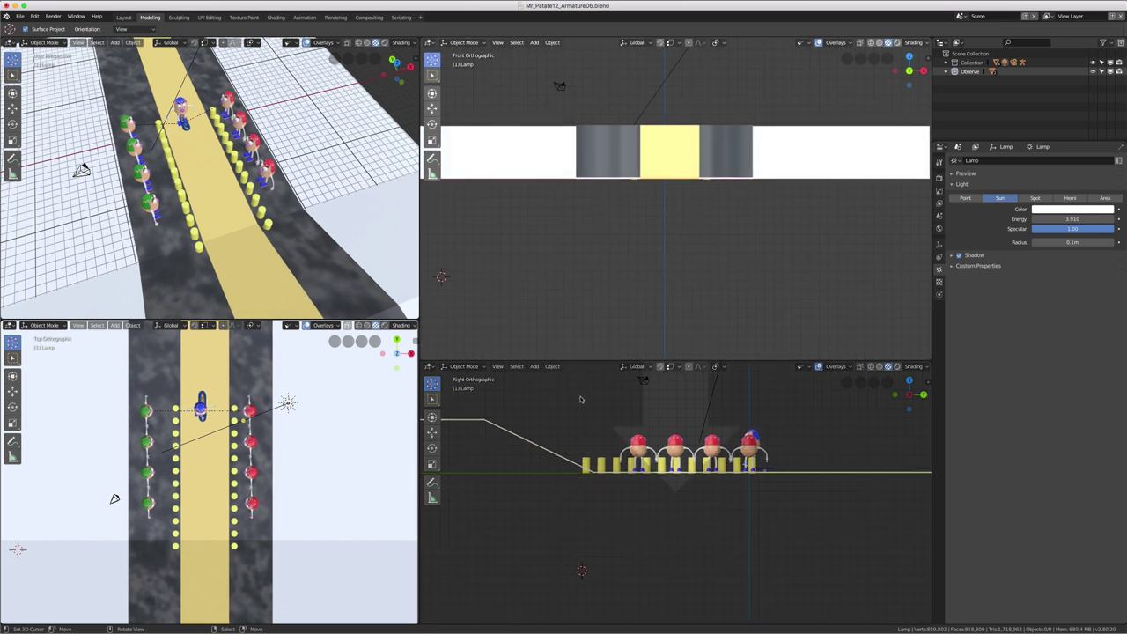
pyautogui.click(493, 379)
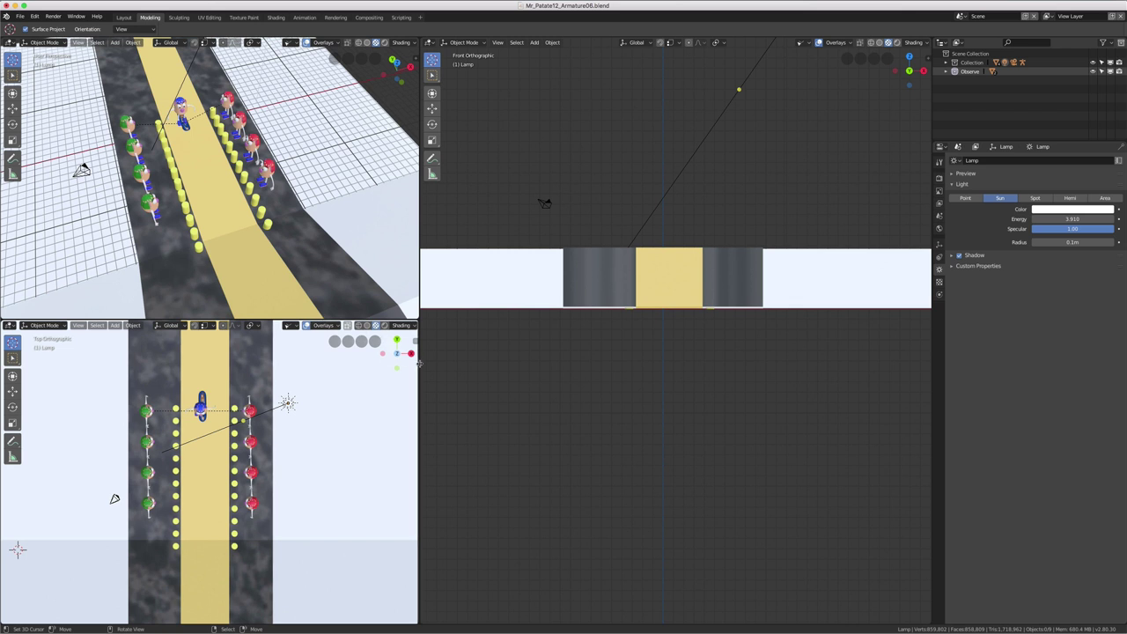
pyautogui.rightClick(418, 366)
pyautogui.click(419, 366)
# Step: Join the two left views, then merge the right area into the perspective view
pyautogui.rightClick(240, 320)
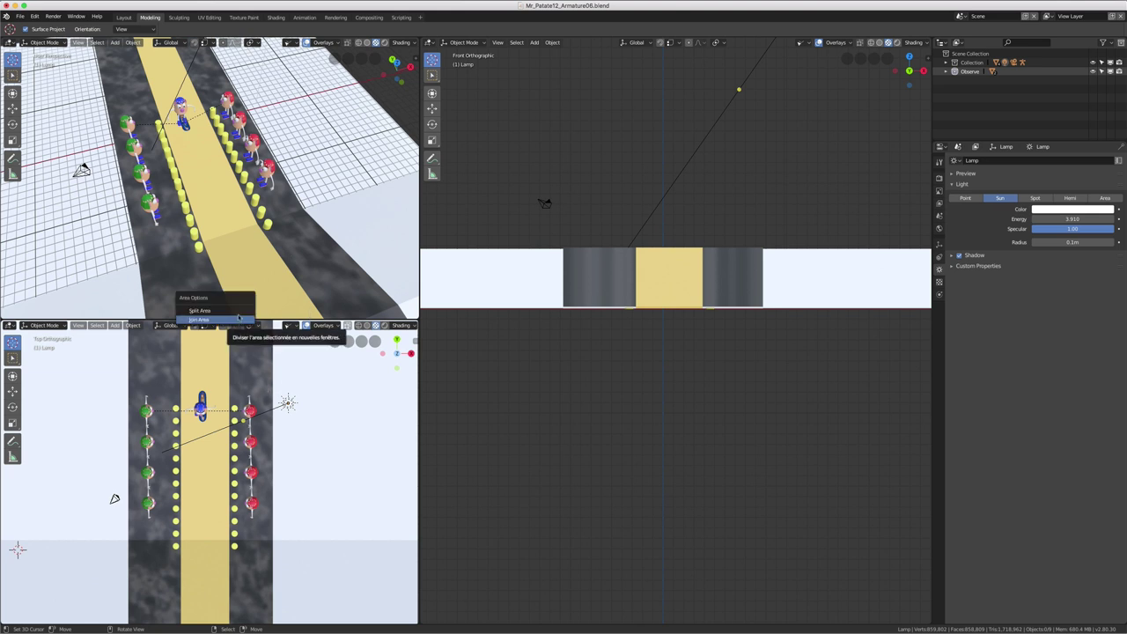
pyautogui.click(241, 321)
pyautogui.click(235, 360)
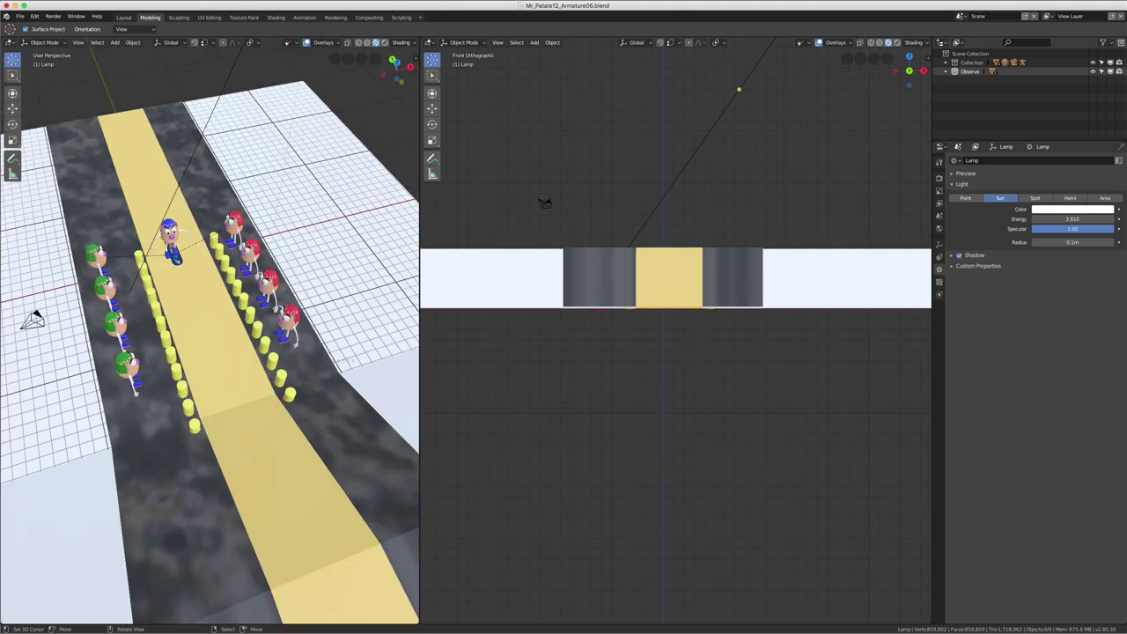
pyautogui.rightClick(420, 358)
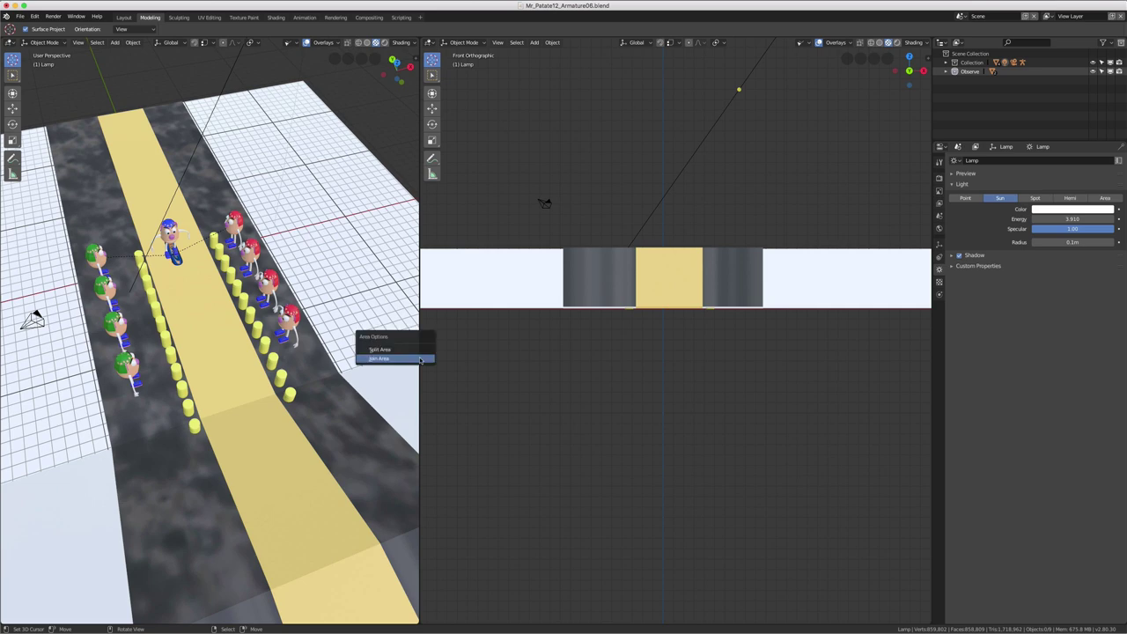
pyautogui.click(419, 359)
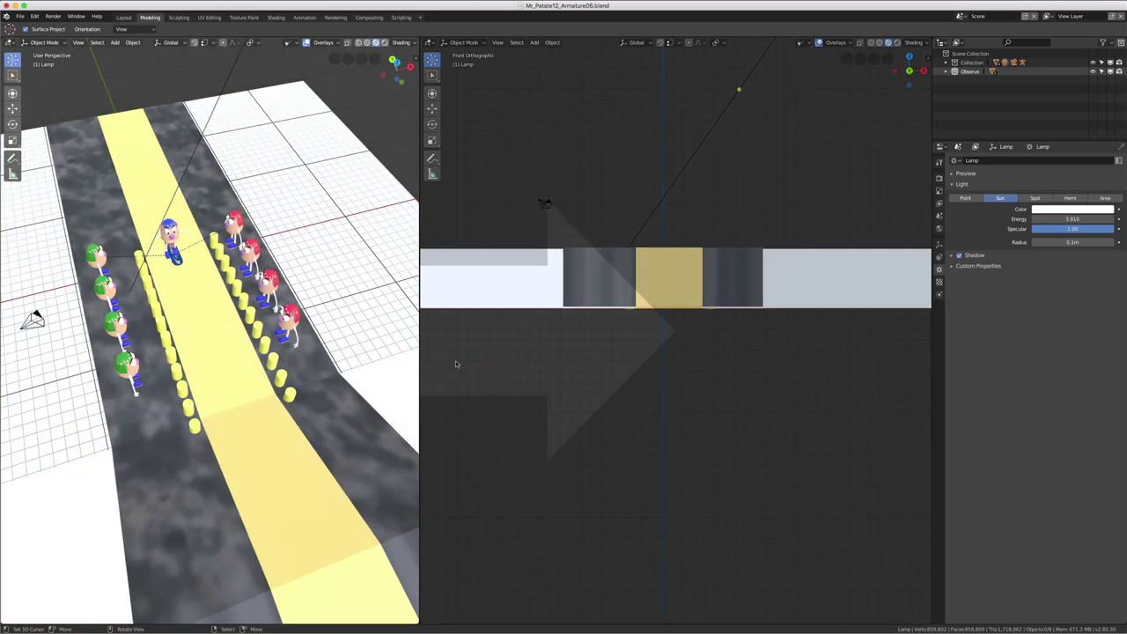
pyautogui.click(456, 364)
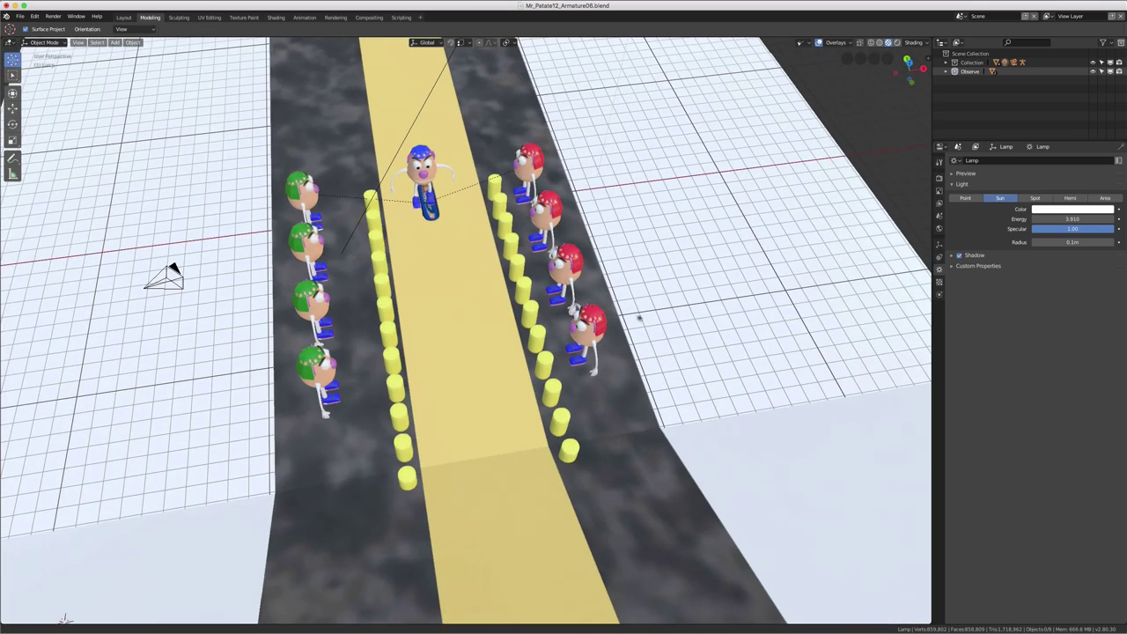
# Step: Orbit and zoom out on the road, then enable Toggle Quad View from View > Area
pyautogui.moveTo(567, 306); pyautogui.dragTo(700, 320, button='middle')
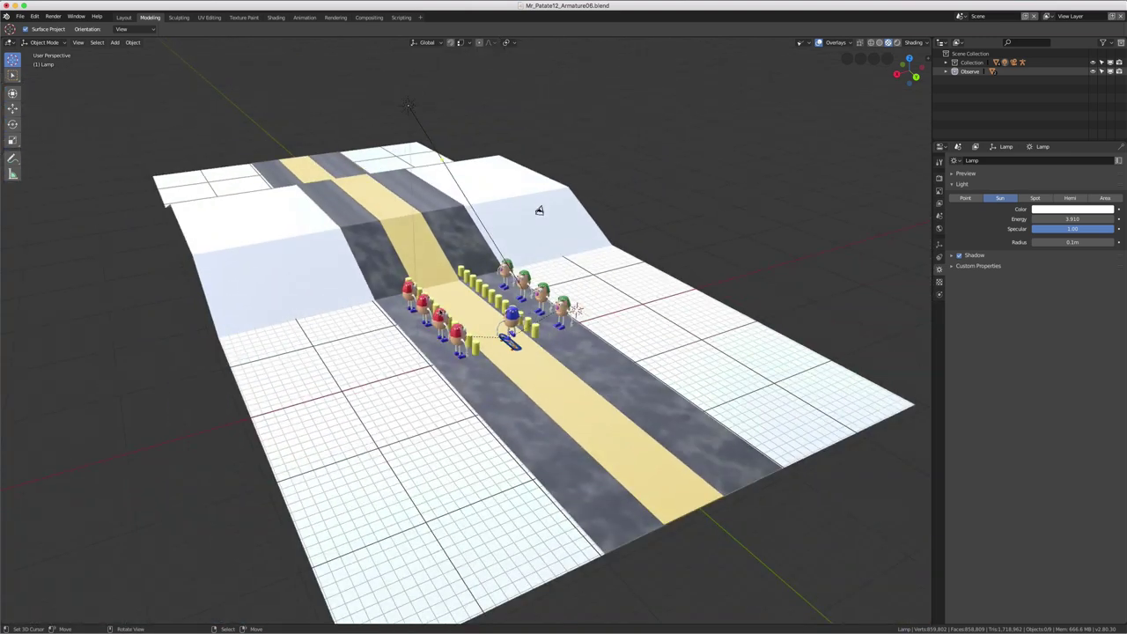
pyautogui.moveTo(539, 210)
pyautogui.mouseDown(button='middle')
pyautogui.moveTo(558, 156)
pyautogui.moveTo(549, 168)
pyautogui.moveTo(598, 159)
pyautogui.mouseUp(button='middle')
pyautogui.moveTo(689, 162)
pyautogui.mouseDown(button='middle')
pyautogui.moveTo(666, 168)
pyautogui.moveTo(673, 160)
pyautogui.mouseUp(button='middle')
pyautogui.scroll(-3, 673, 160)
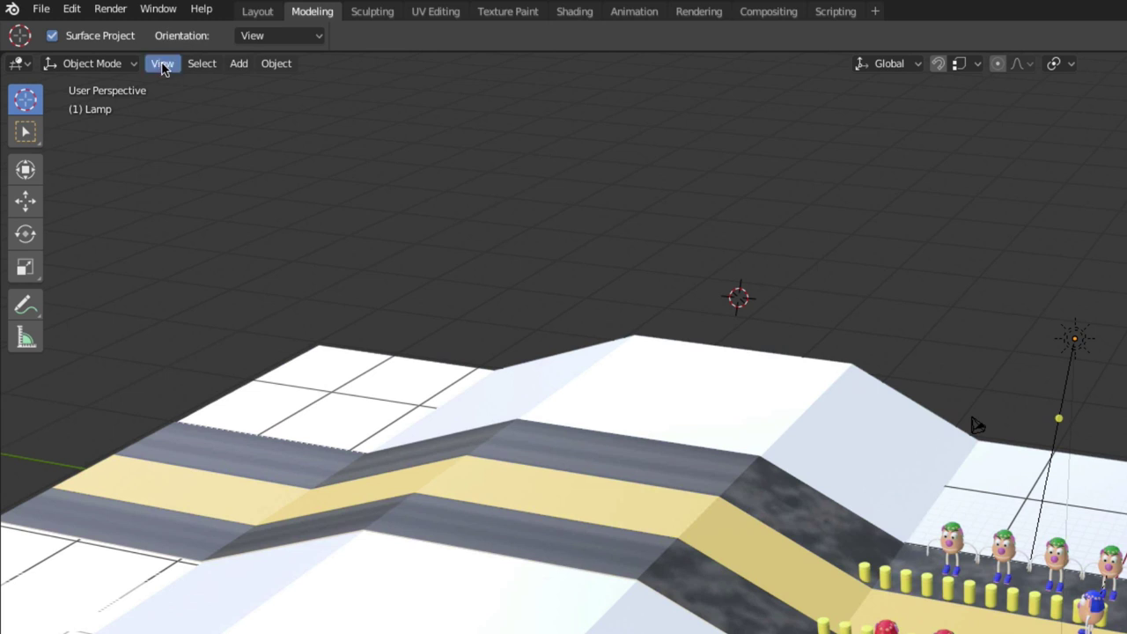
pyautogui.click(162, 63)
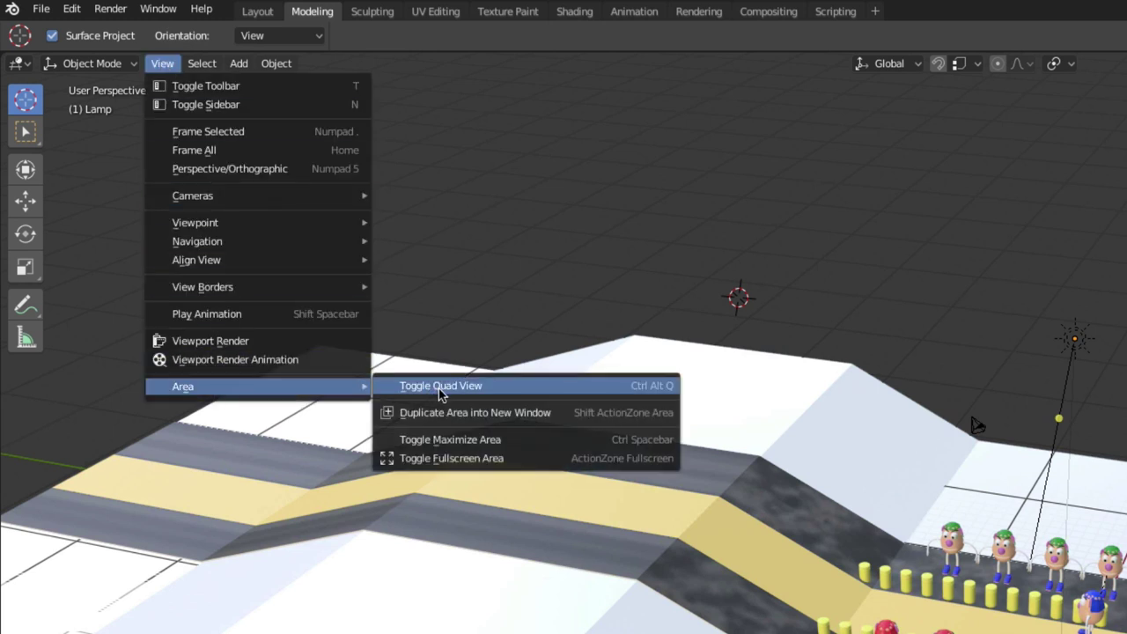
pyautogui.moveTo(183, 386)
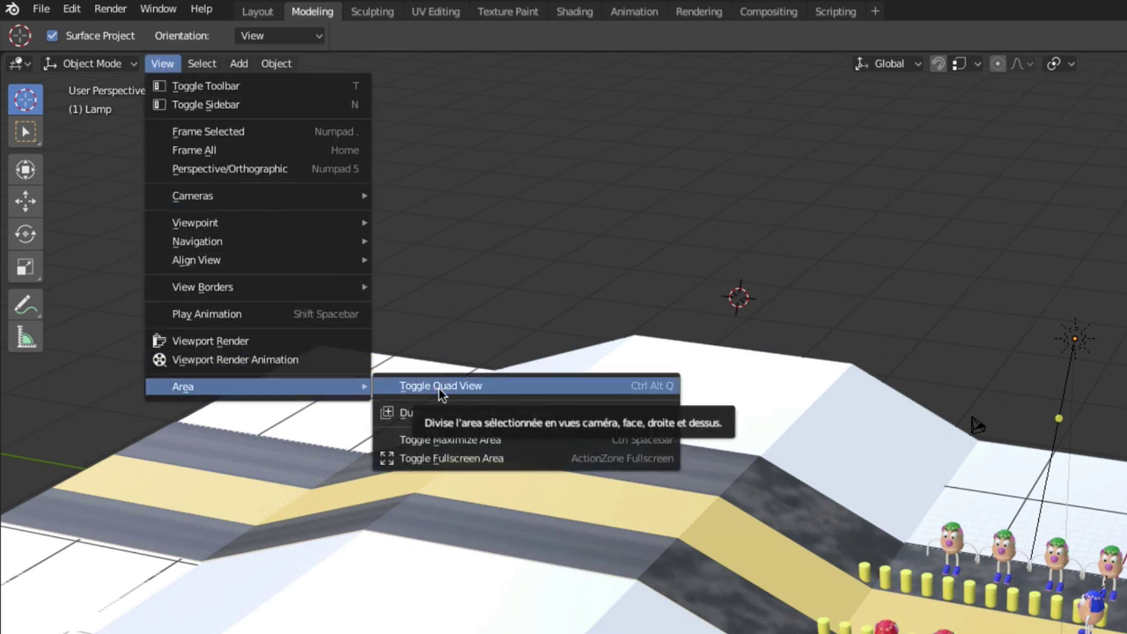
pyautogui.click(441, 387)
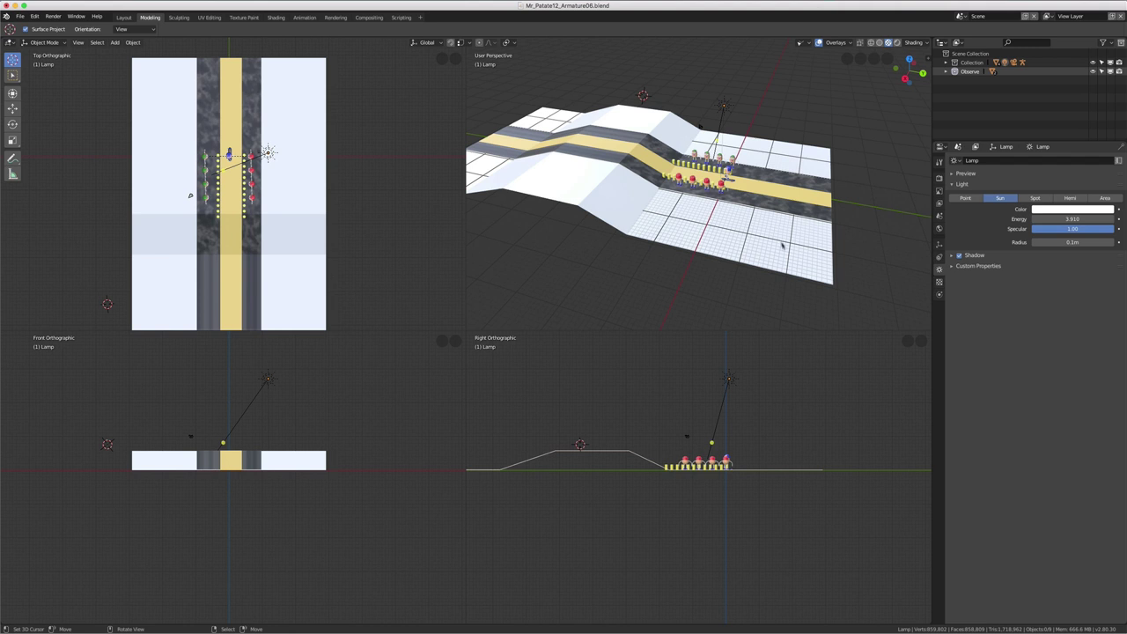
# Step: Orbit and zoom in on the potato characters, turn off Quad View with Ctrl+Alt+Q, and adjust the angle
pyautogui.moveTo(724, 219)
pyautogui.mouseDown(button='middle')
pyautogui.moveTo(715, 201)
pyautogui.moveTo(691, 231)
pyautogui.mouseUp(button='middle')
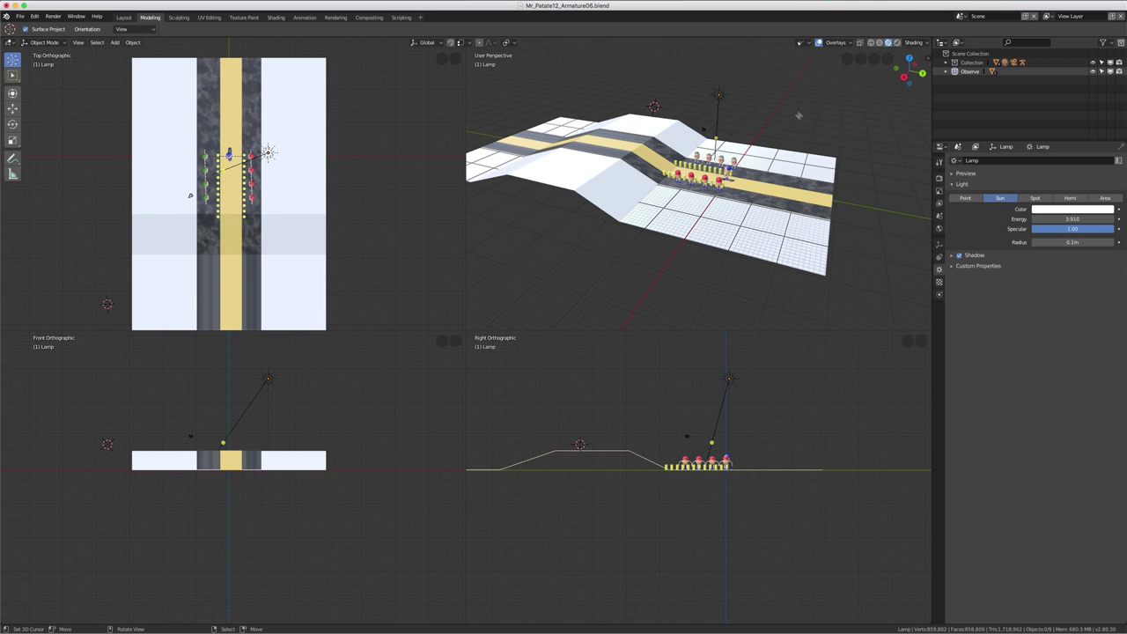
pyautogui.click(861, 59)
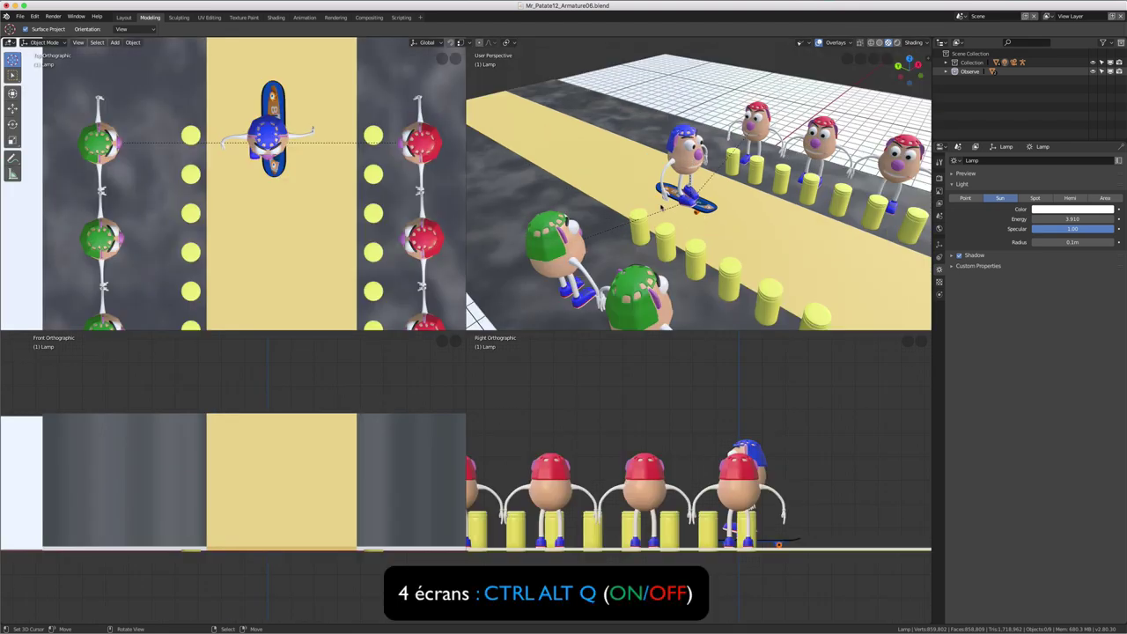
pyautogui.hotkey('ctrl', 'alt')
pyautogui.hotkey('ctrl', 'alt', 'q')
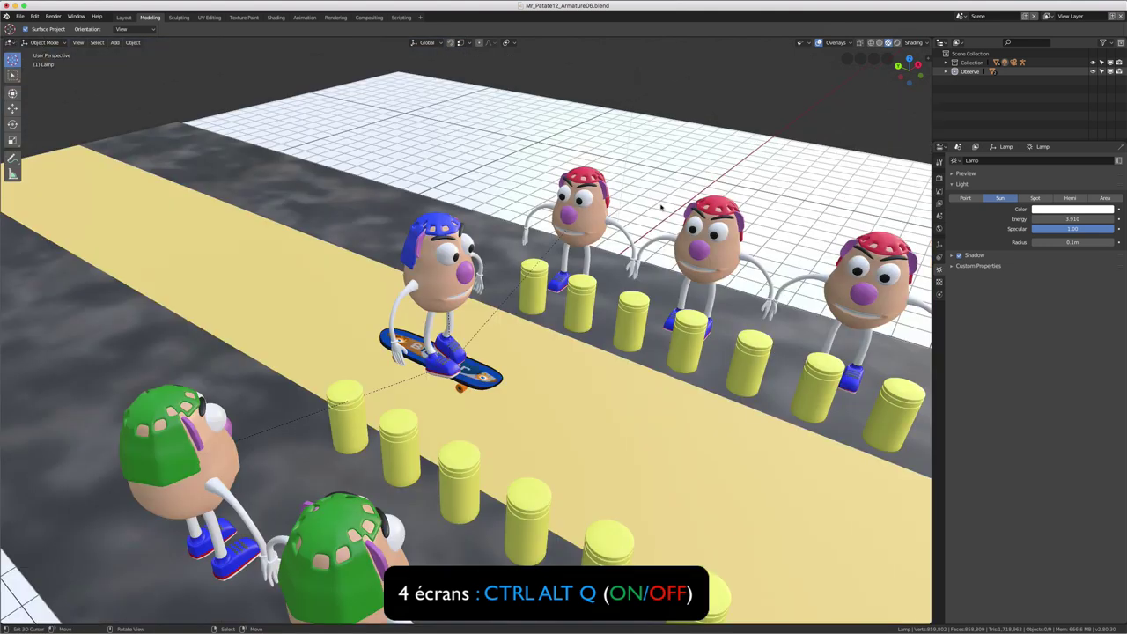
pyautogui.moveTo(661, 207); pyautogui.dragTo(571, 314, button='middle')
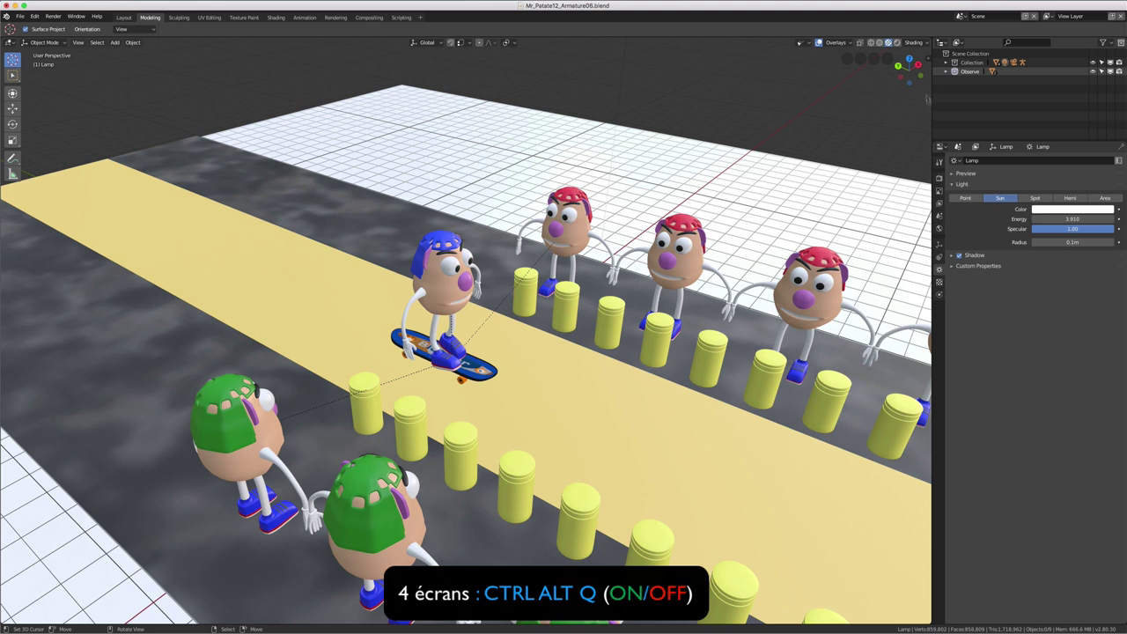
# Step: Split the viewport horizontally at mid-height into two stacked areas
pyautogui.rightClick(930, 116)
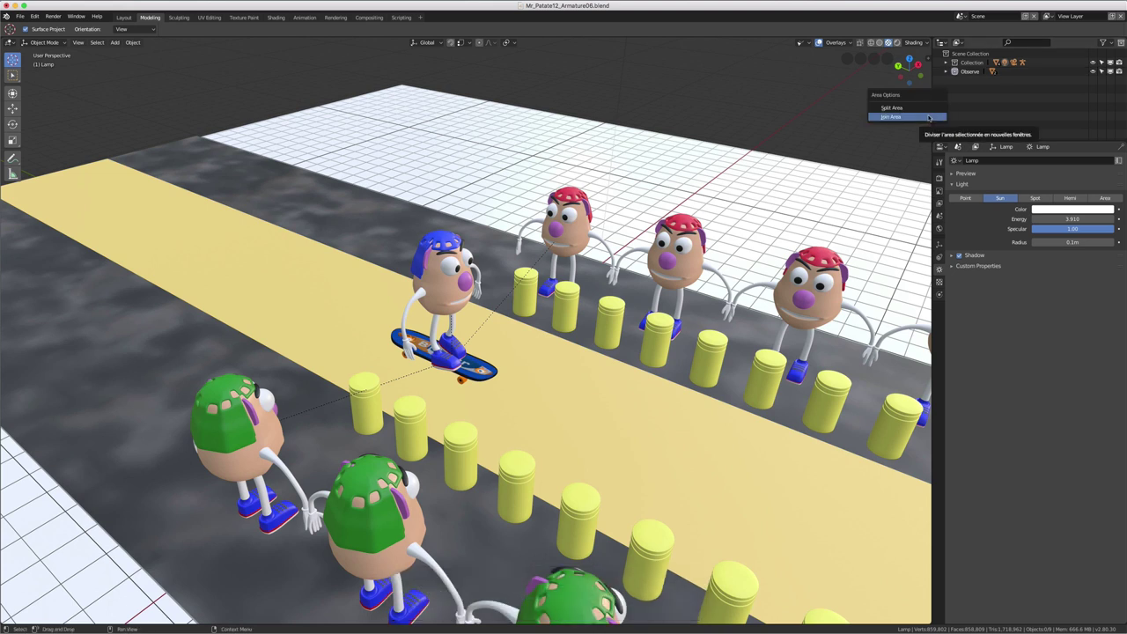
pyautogui.click(916, 107)
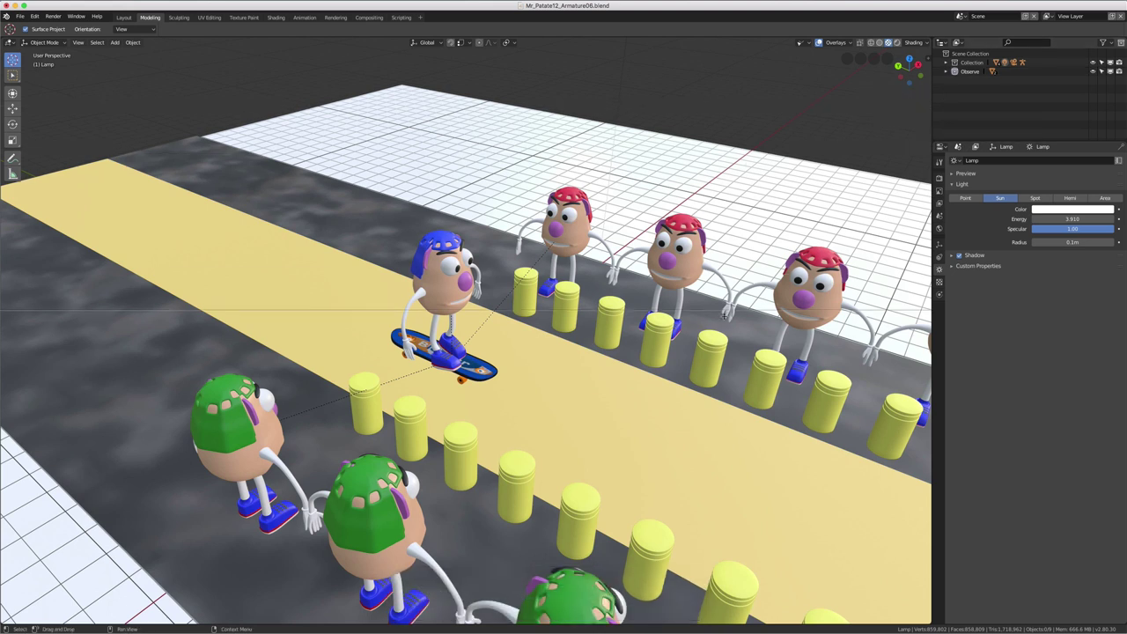
pyautogui.click(723, 322)
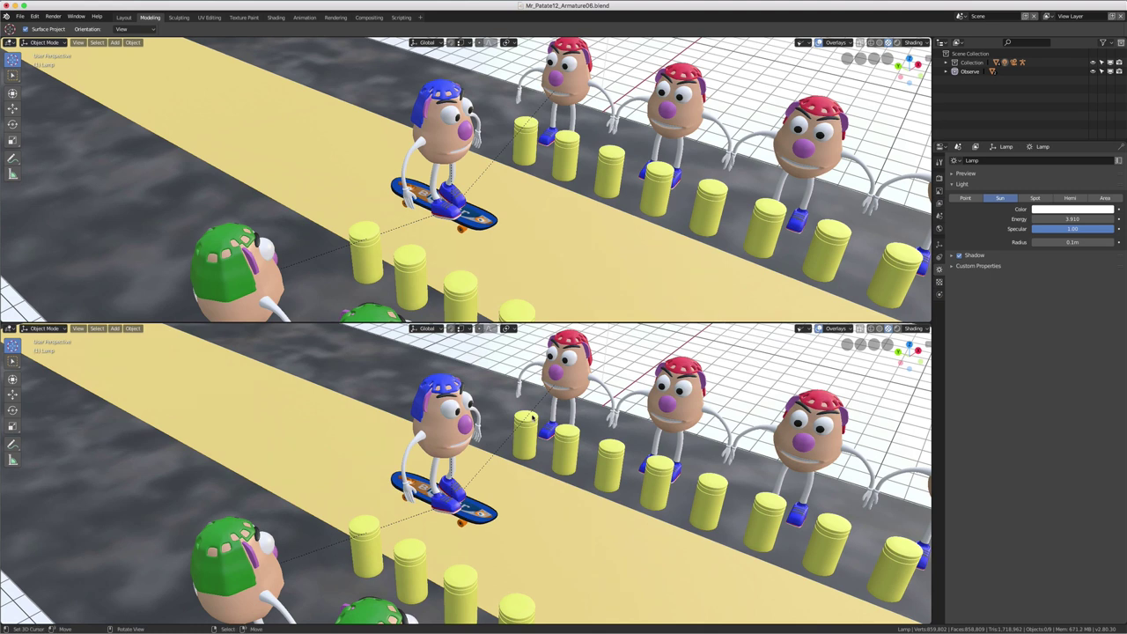
# Step: Set the lower view to Front, then Back with Ctrl+numpad 1, and orbit it into a wide perspective
pyautogui.press('KP_1')
pyautogui.scroll(-1, 537, 415)
pyautogui.scroll(-2, 544, 415)
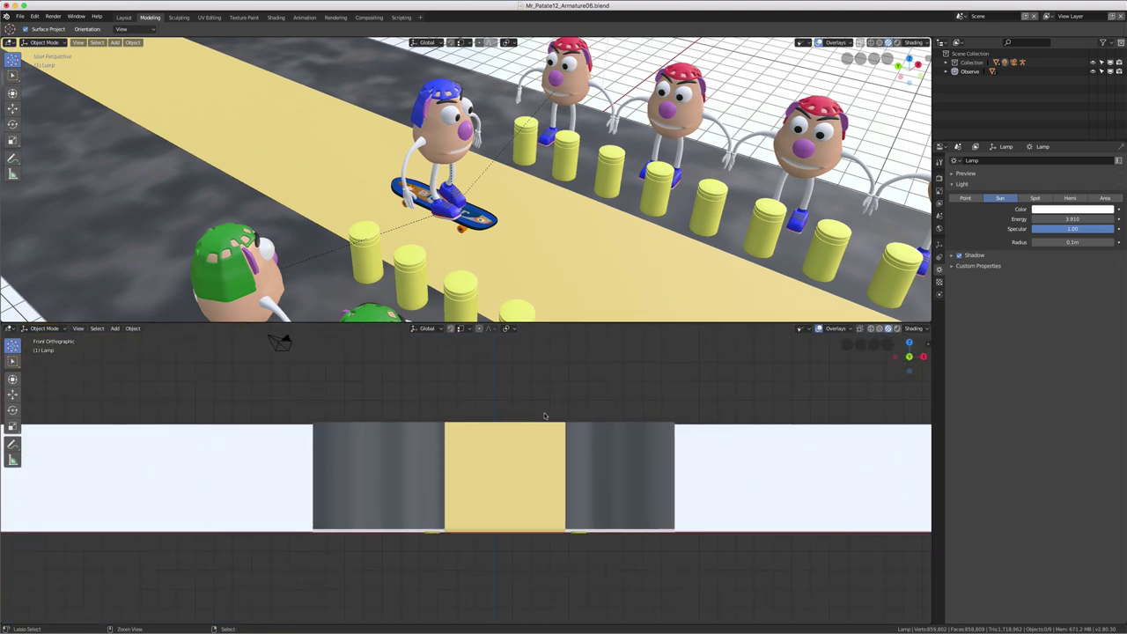
pyautogui.press('ctrl+KP_1')
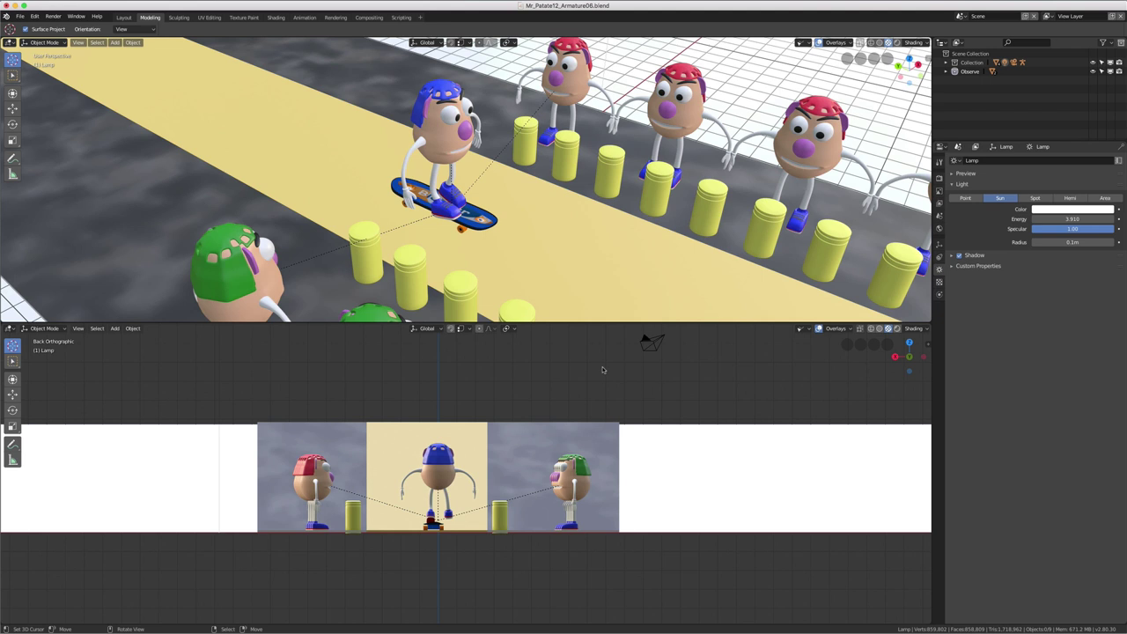
pyautogui.moveTo(602, 370); pyautogui.dragTo(594, 398, button='middle')
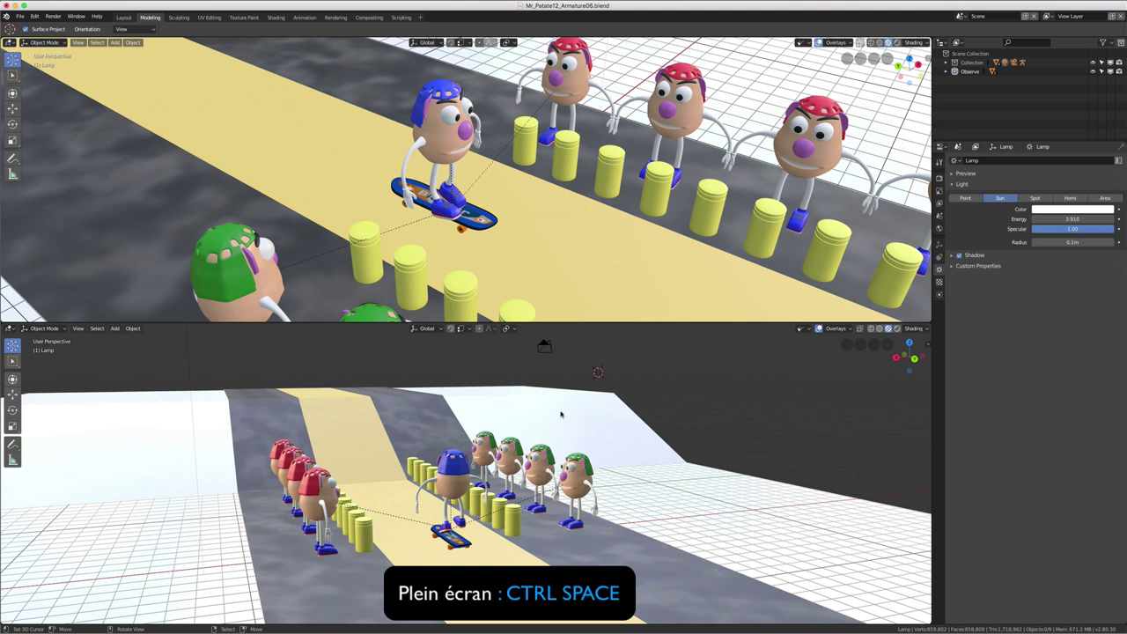
# Step: Maximize the lower viewport with Ctrl+Space, orbit to look down the road, then restore both views
pyautogui.hotkey('ctrl', 'space')
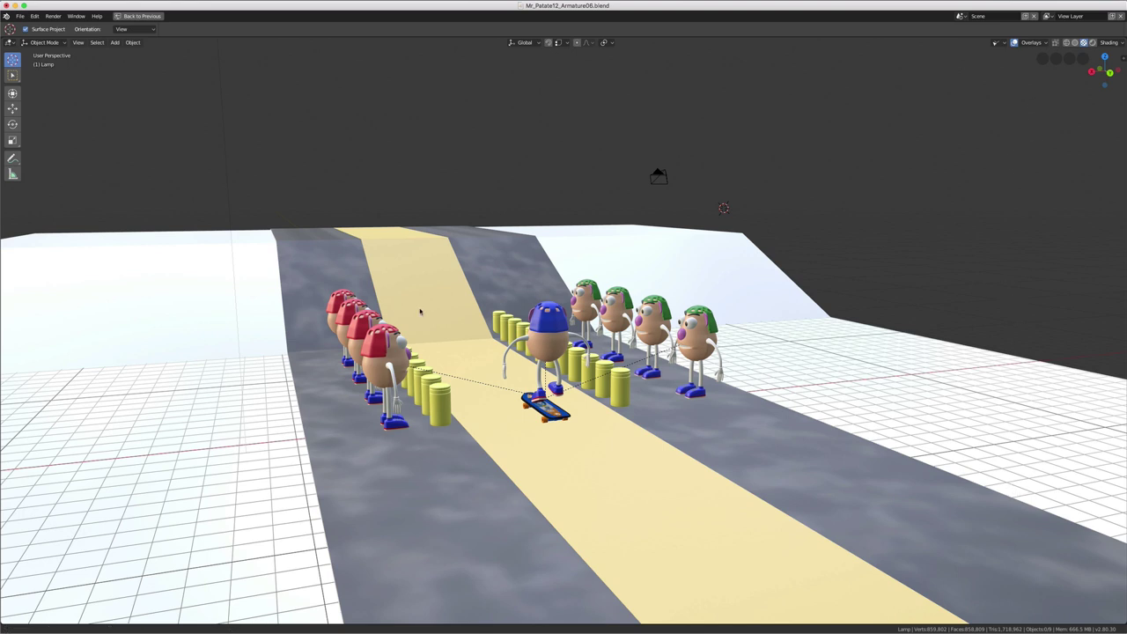
pyautogui.moveTo(420, 311)
pyautogui.mouseDown(button='middle')
pyautogui.moveTo(445, 334)
pyautogui.moveTo(411, 335)
pyautogui.mouseUp(button='middle')
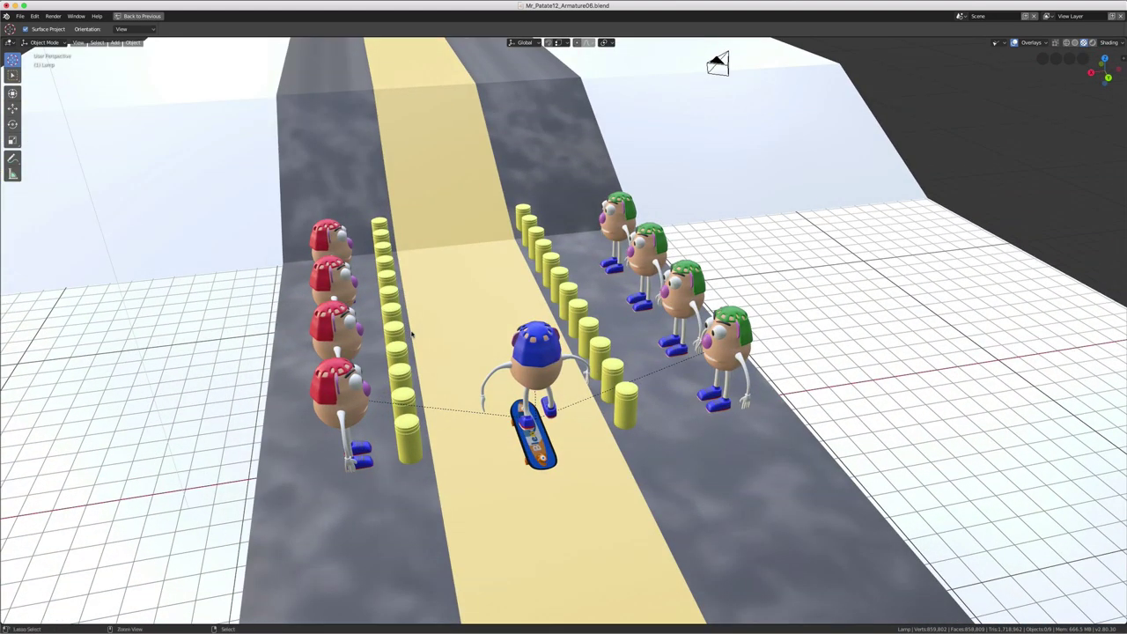
pyautogui.hotkey('ctrl', 'space')
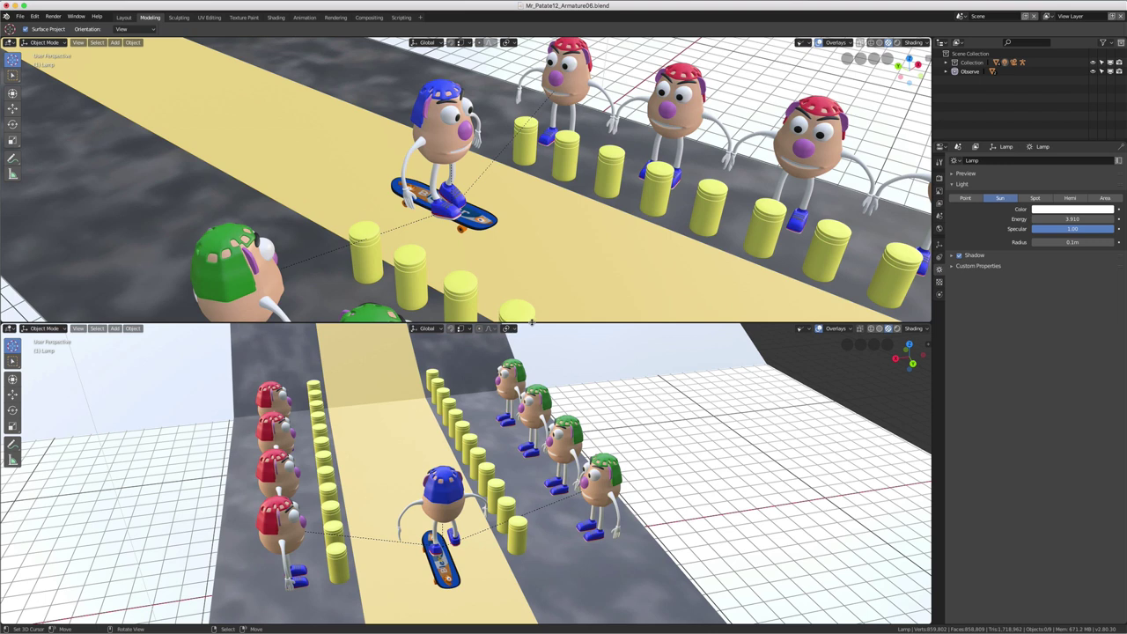
# Step: Join the lower viewport into the upper one via the border's Join Area option
pyautogui.rightClick(531, 323)
pyautogui.click(528, 332)
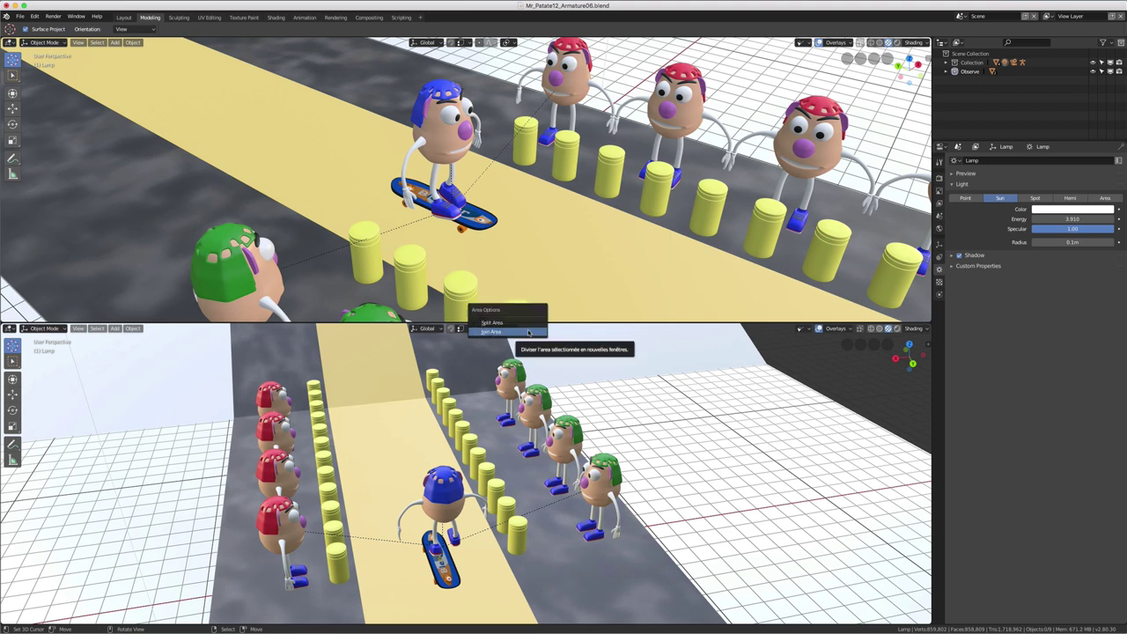
pyautogui.click(533, 328)
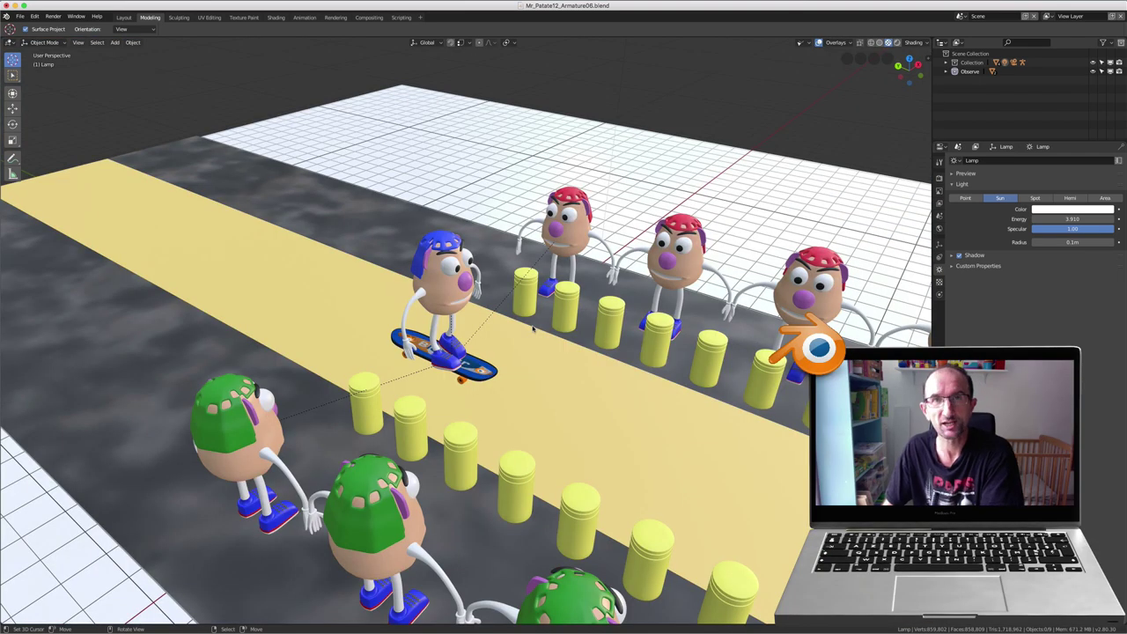